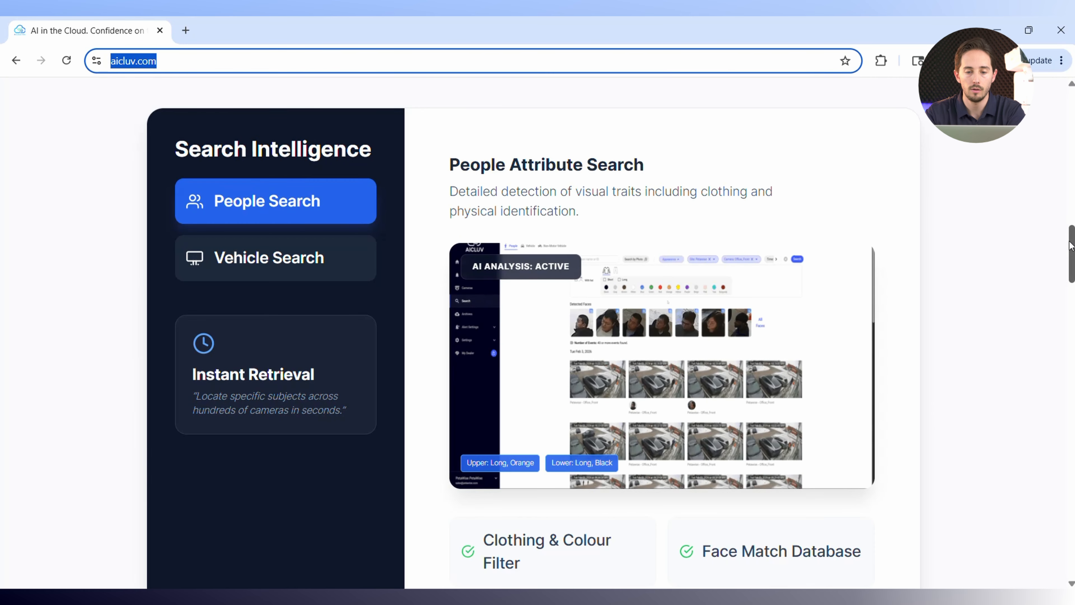
# Open the Authorized Dealer Portal sign-in page from the footer of the aicluv.com site.
pyautogui.moveTo(1066, 251); pyautogui.dragTo(1067, 462)
pyautogui.scroll(-10, 914, 516)
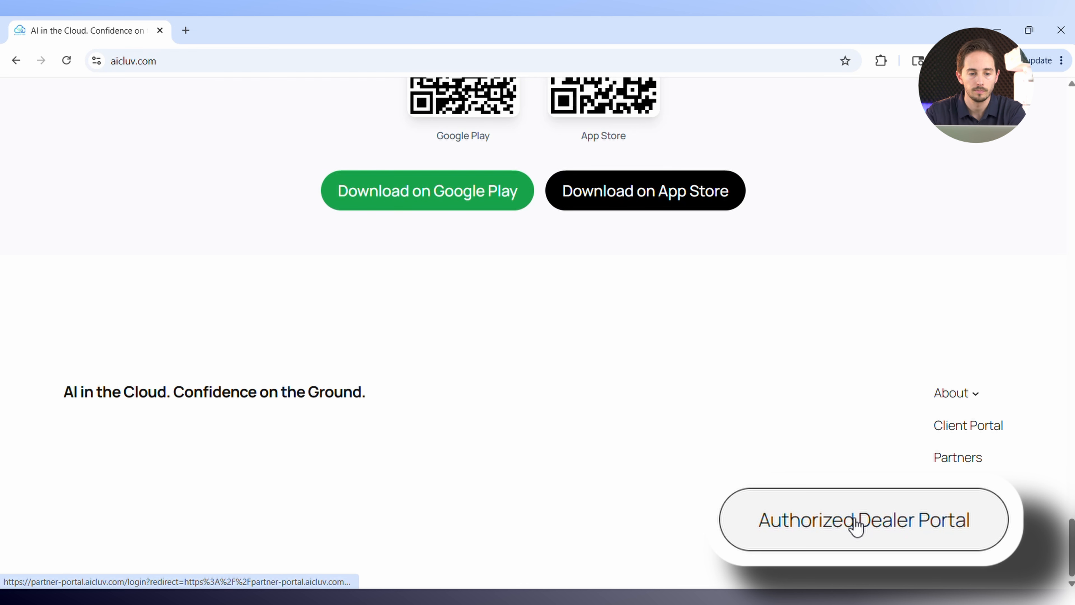
pyautogui.click(856, 524)
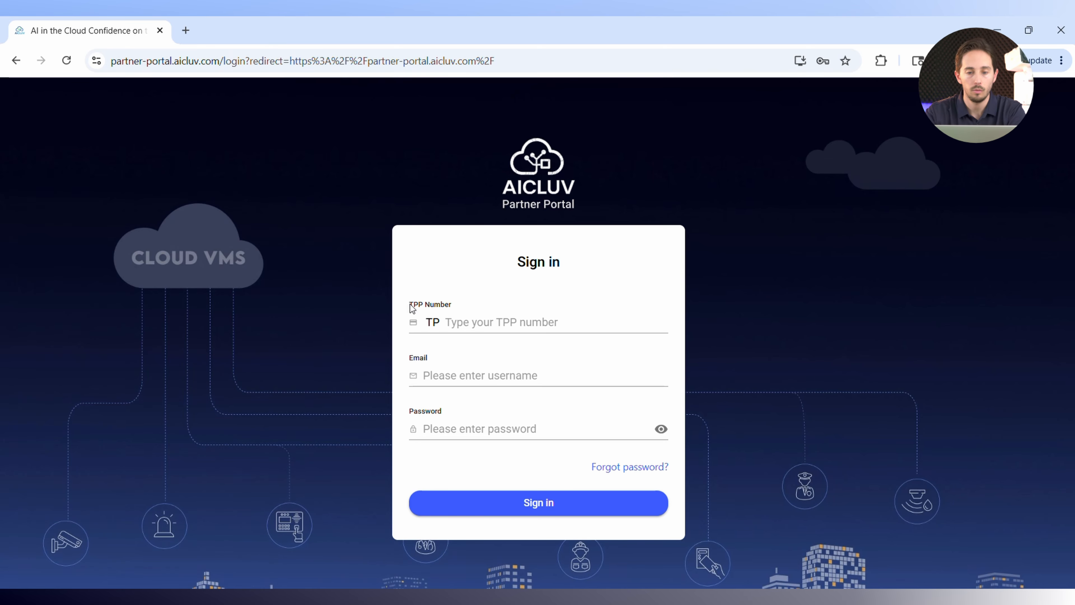
# Fill in the dealer's TPP number on the partner portal sign-in form.
pyautogui.moveTo(410, 305); pyautogui.dragTo(415, 305)
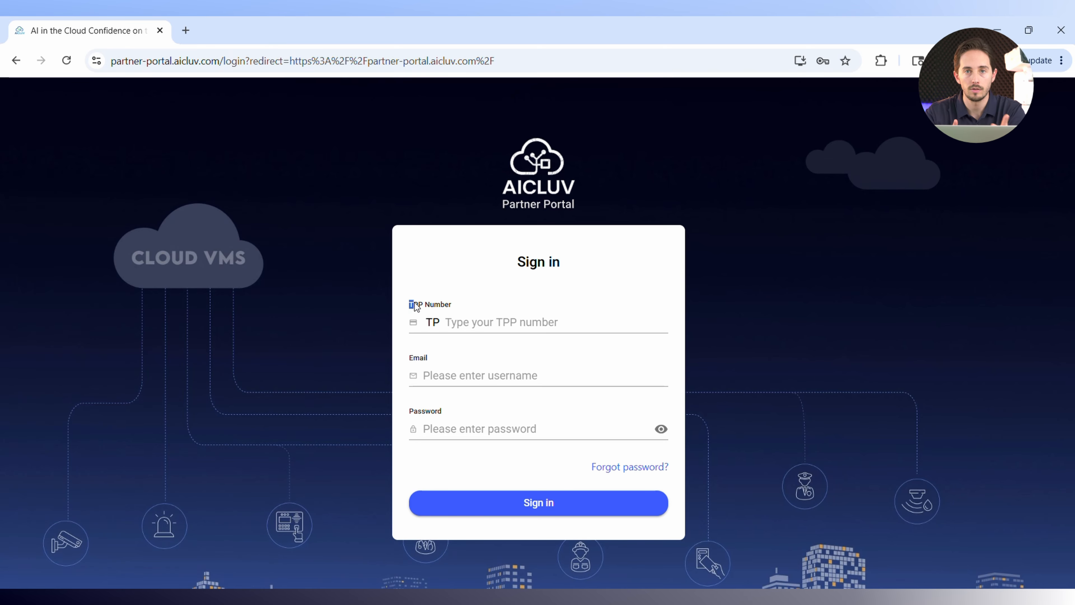
pyautogui.click(425, 244)
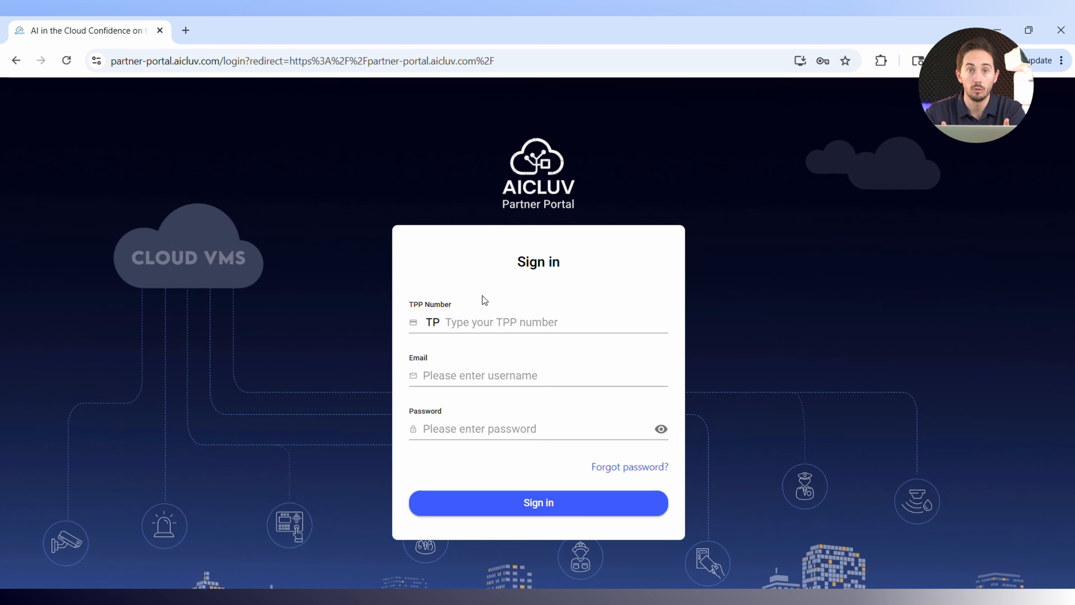
pyautogui.click(473, 318)
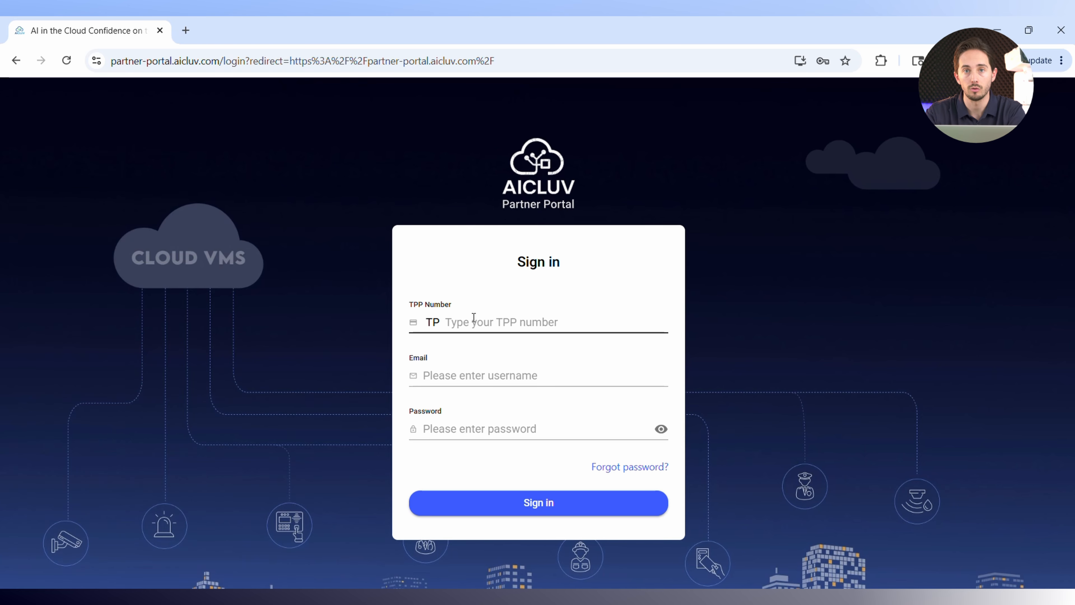
pyautogui.click(477, 318)
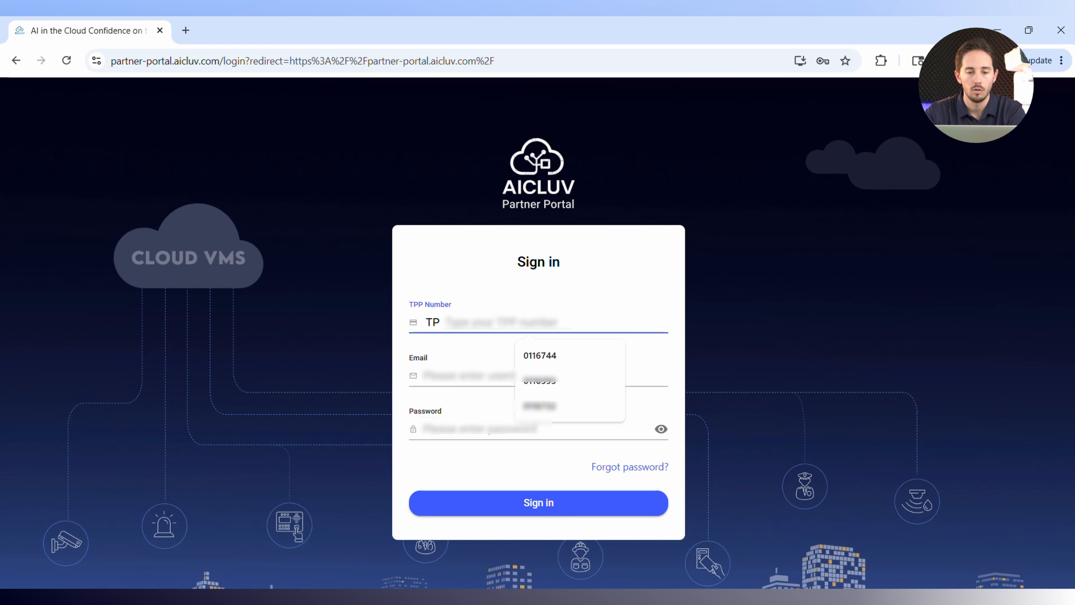
pyautogui.click(544, 357)
# Enter the account's email and password, and sign in to the partner portal.
pyautogui.click(473, 376)
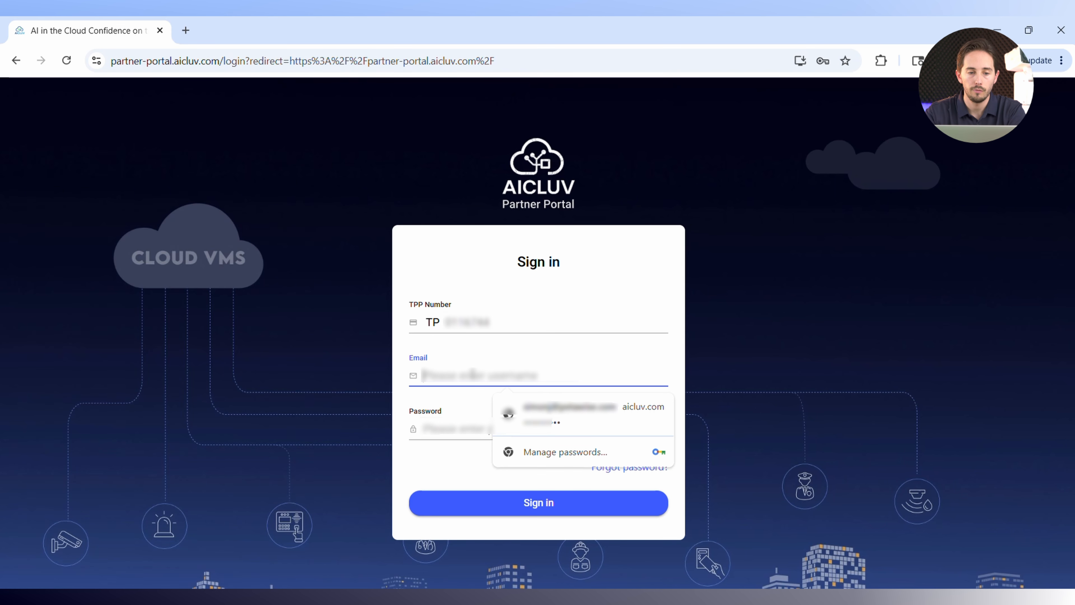
pyautogui.click(473, 375)
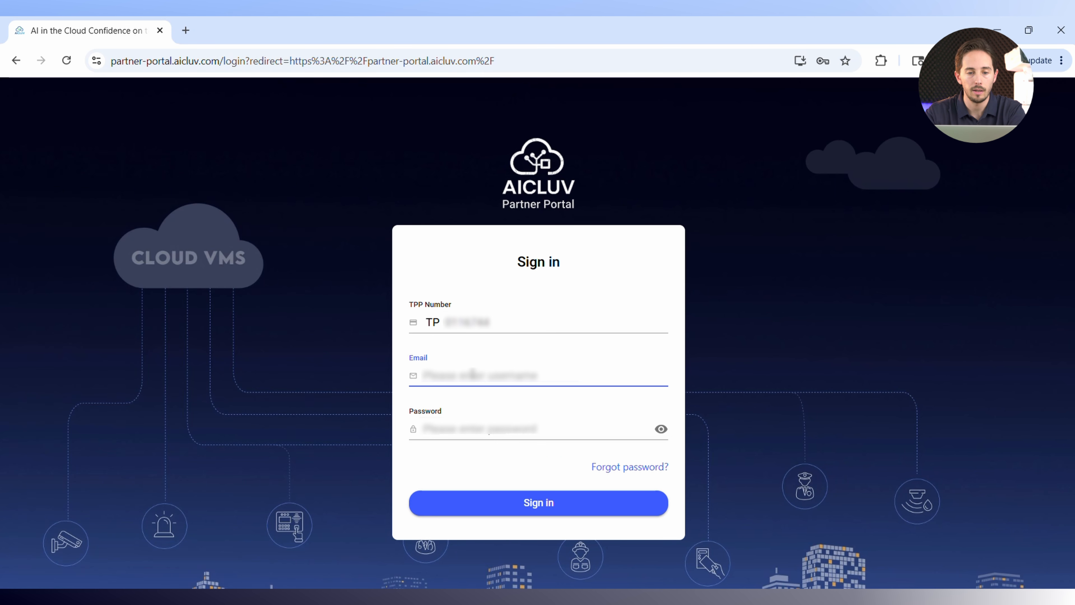
pyautogui.write('d')
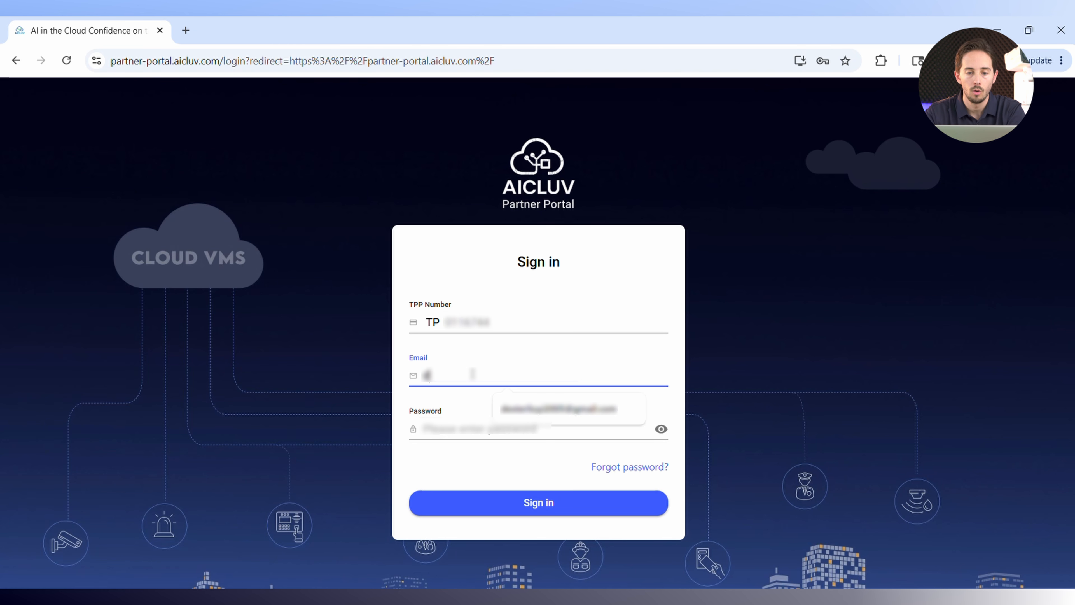
pyautogui.click(504, 419)
pyautogui.click(504, 421)
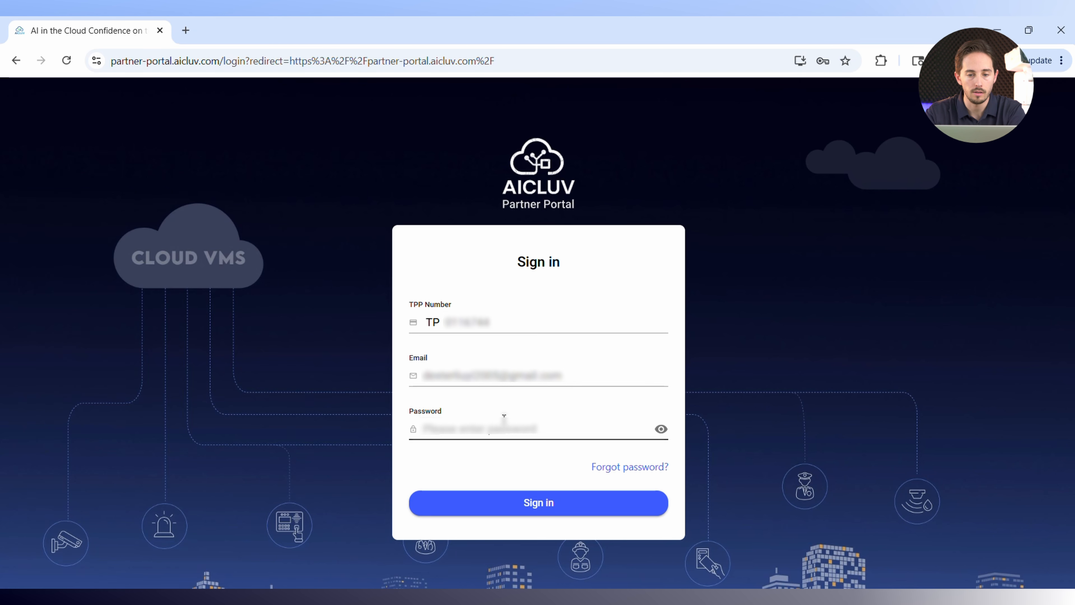
pyautogui.write('••••••••')
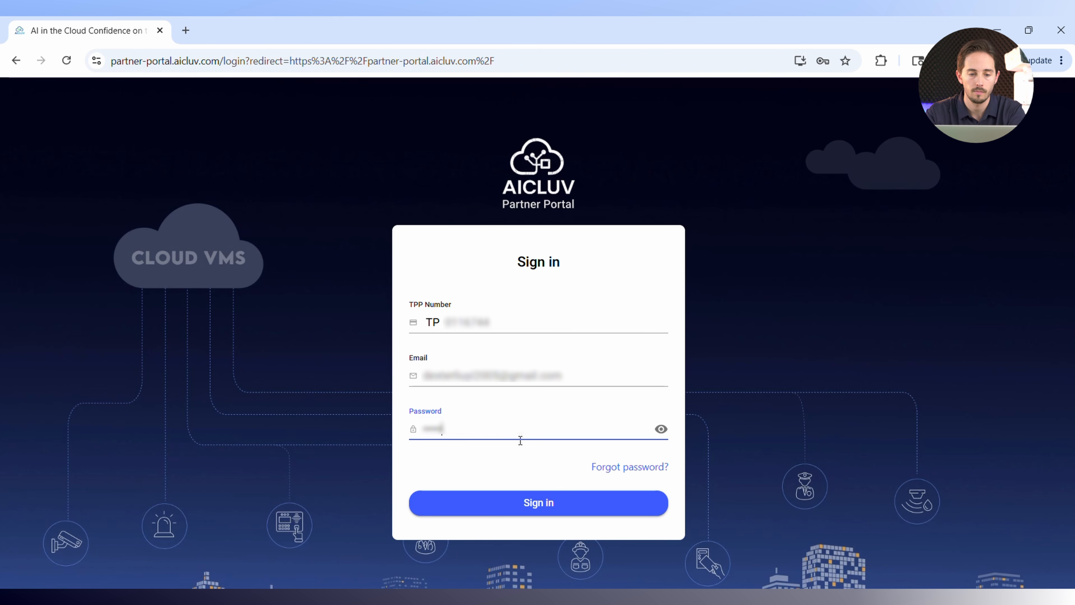
pyautogui.click(578, 504)
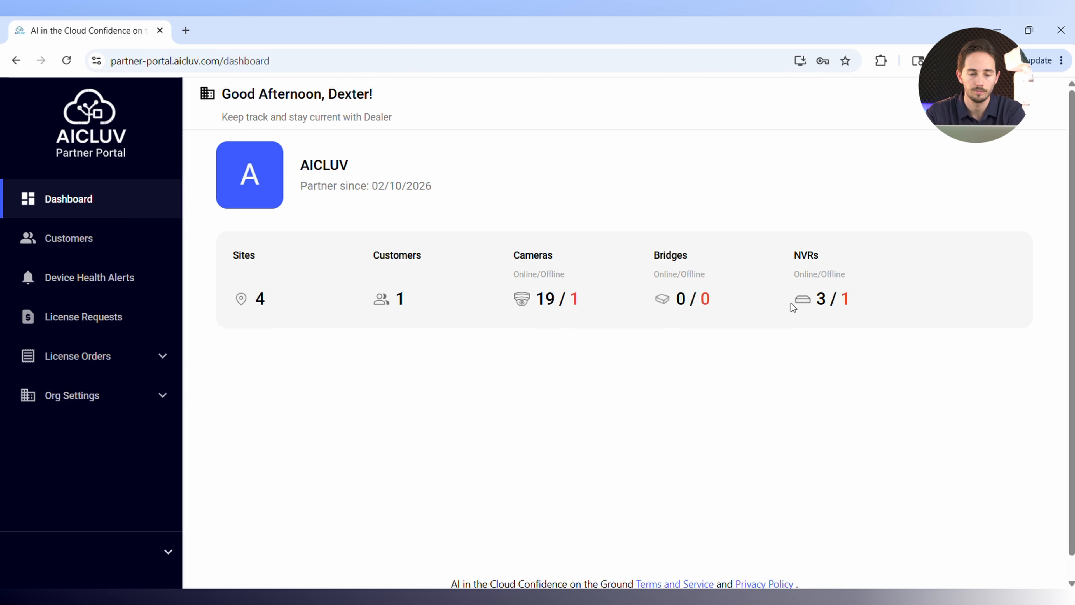
# Start creating a new customer account from the customer list.
pyautogui.moveTo(791, 304); pyautogui.dragTo(889, 298)
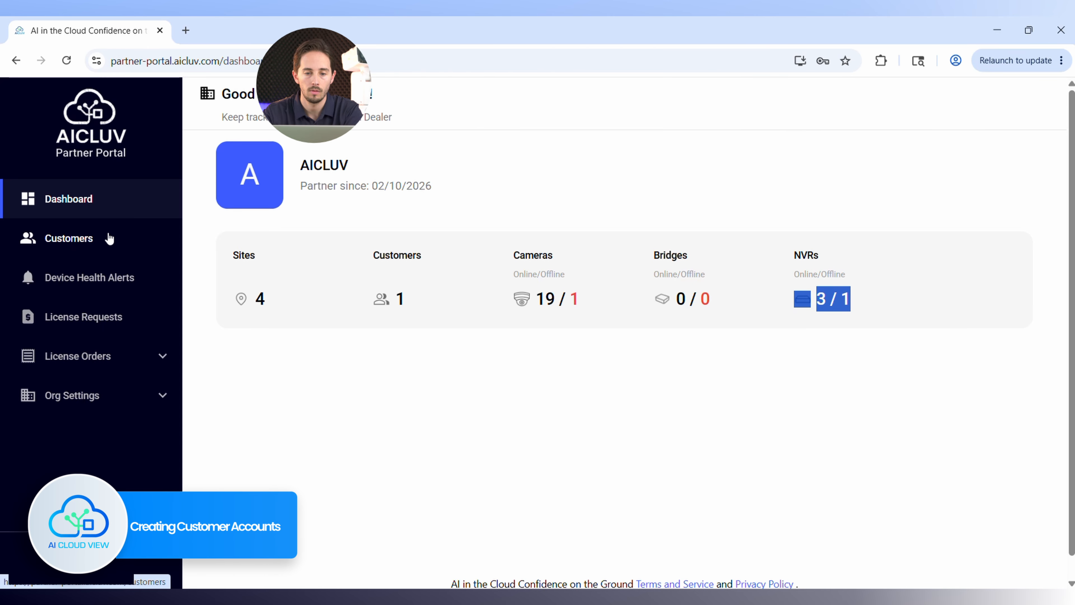
pyautogui.click(106, 240)
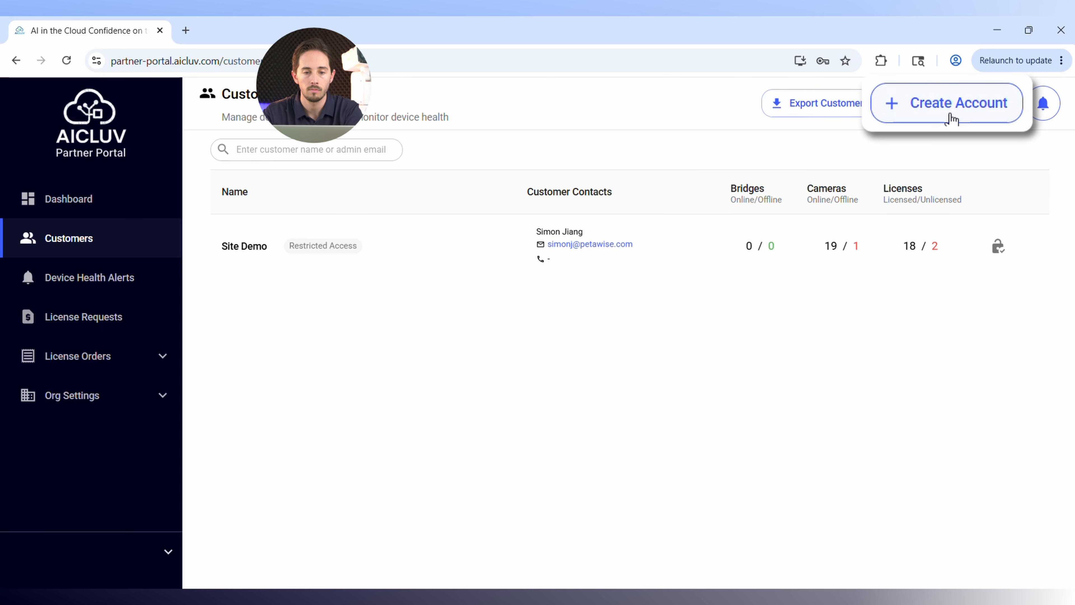
pyautogui.click(950, 113)
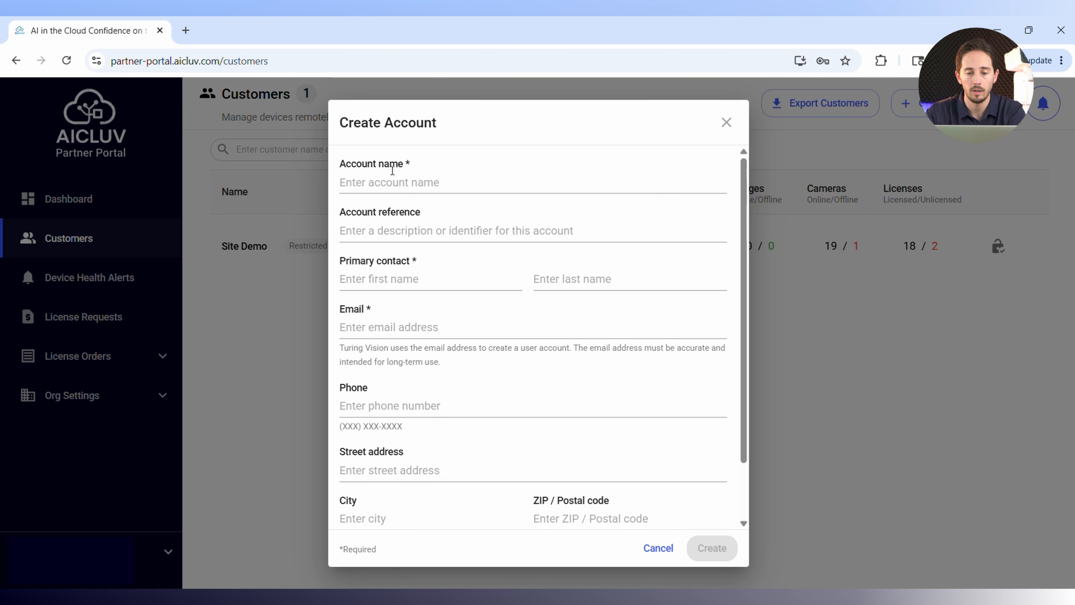
# Set the account name to Costco ABC and the account reference to 123.
pyautogui.click(392, 174)
pyautogui.click(440, 213)
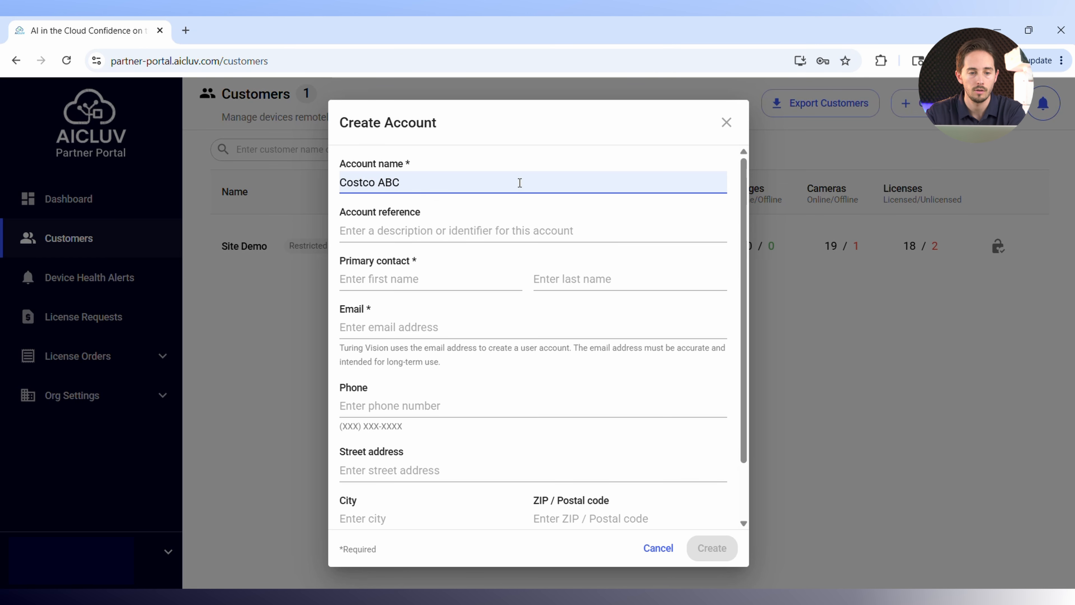
pyautogui.click(443, 221)
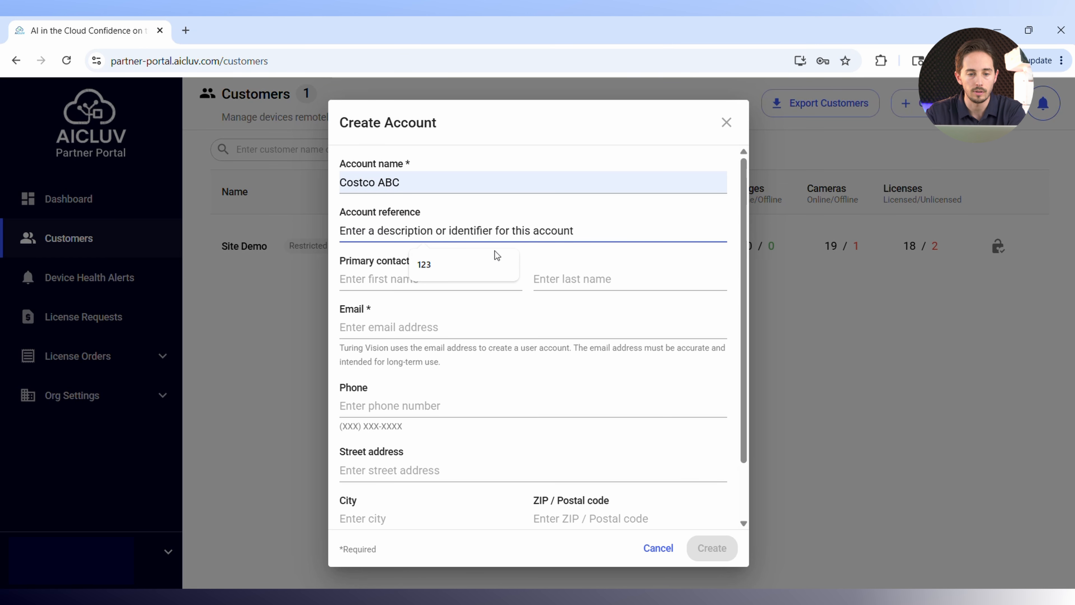
pyautogui.click(454, 264)
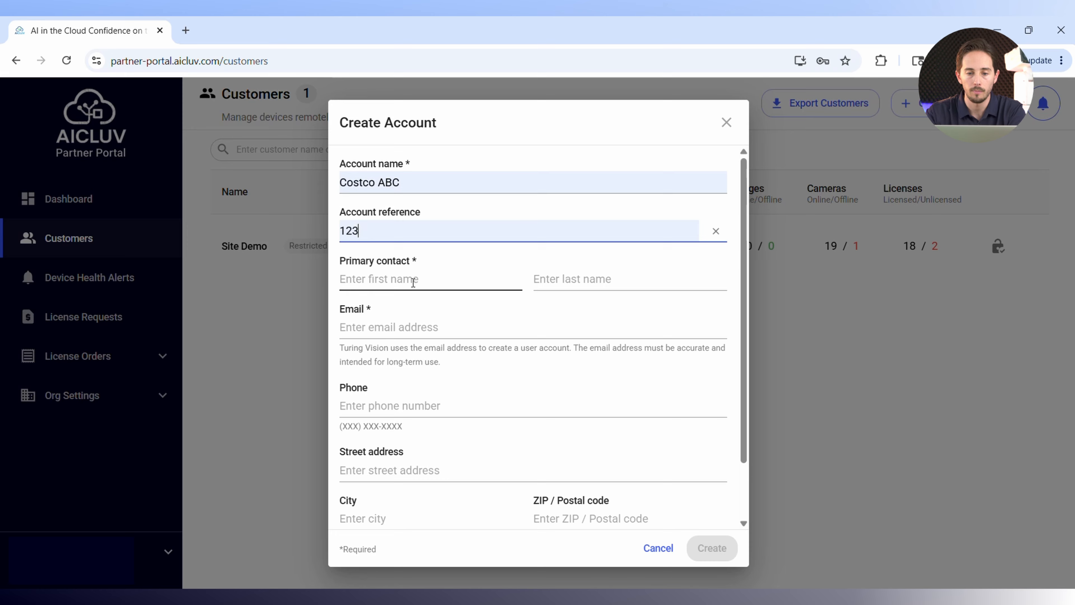
# Enter the primary contact's first name, last name and email address.
pyautogui.click(413, 282)
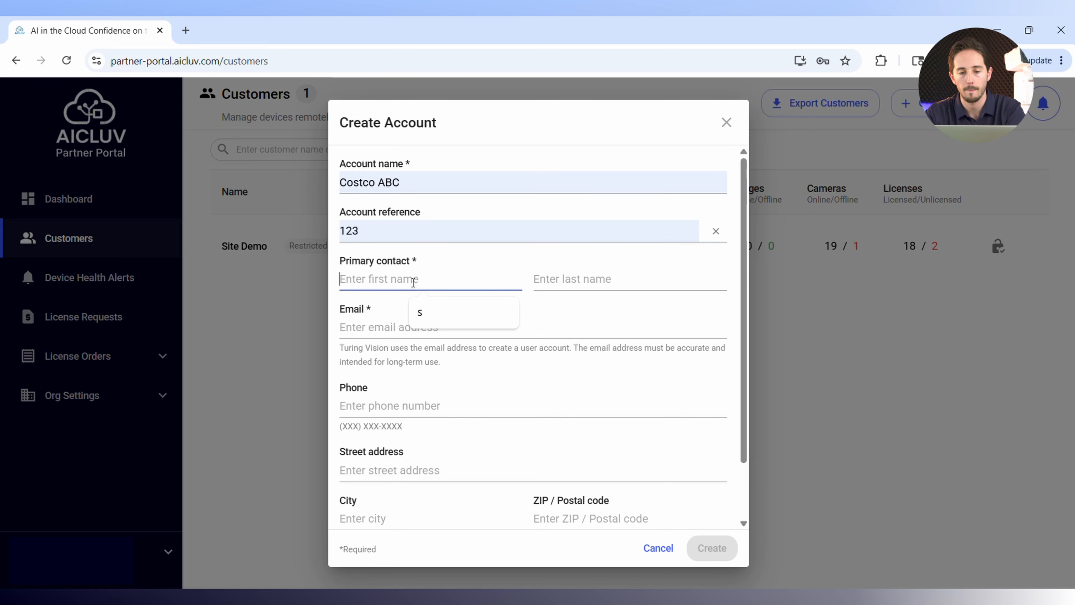
pyautogui.write('S')
pyautogui.click(576, 283)
pyautogui.write('J')
pyautogui.click(396, 330)
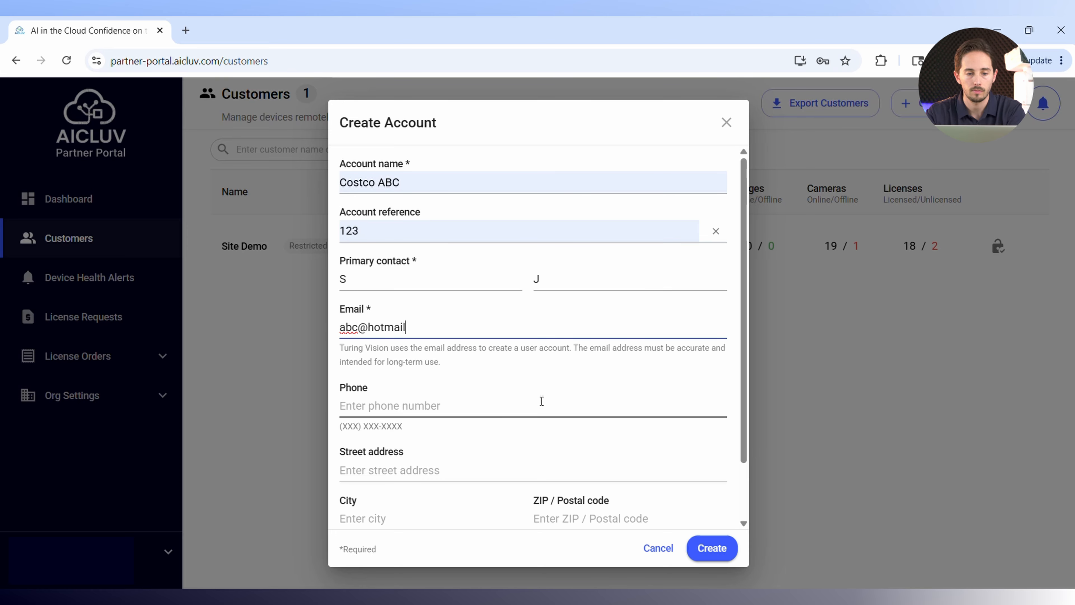
# Complete the phone and address details of the new account and create it.
pyautogui.click(401, 399)
pyautogui.scroll(-2, 466, 424)
pyautogui.click(473, 448)
pyautogui.click(449, 484)
pyautogui.click(701, 468)
pyautogui.click(711, 547)
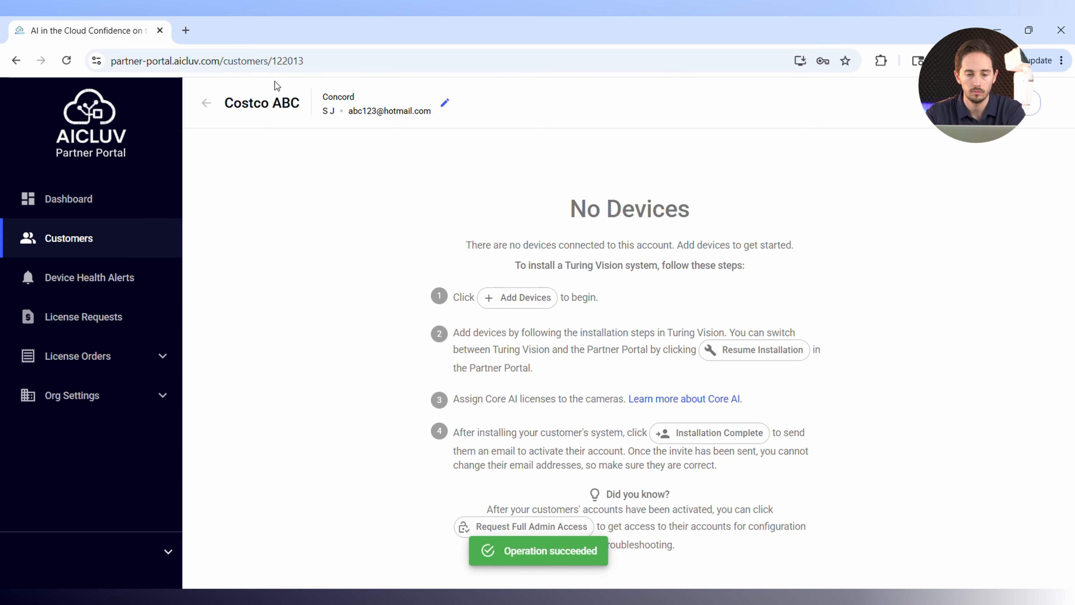
# Begin adding devices for the Costco ABC account and name a new site Costco.
pyautogui.click(994, 103)
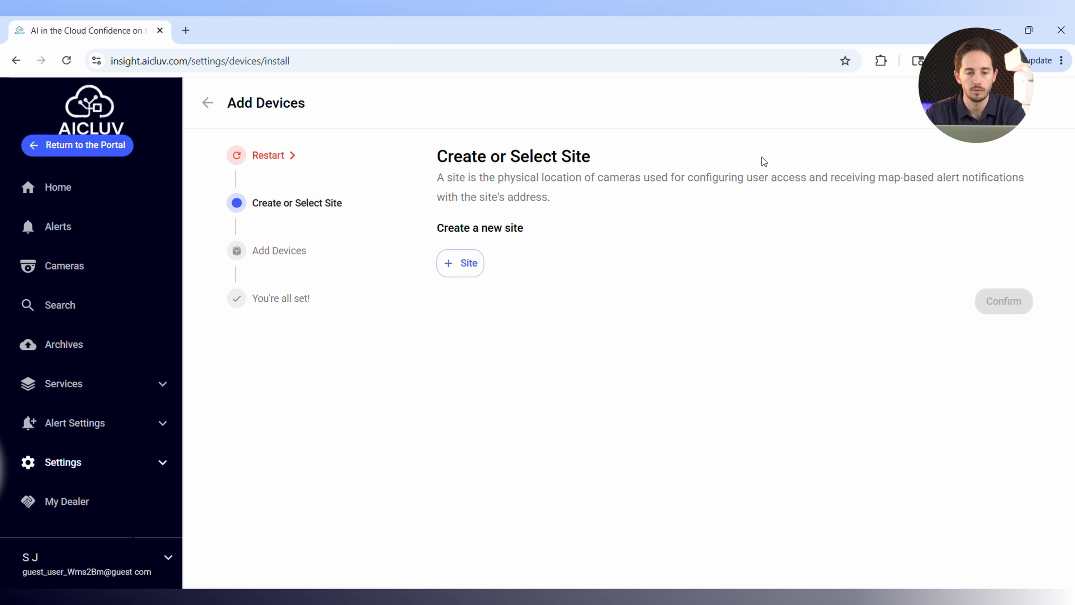
pyautogui.click(472, 277)
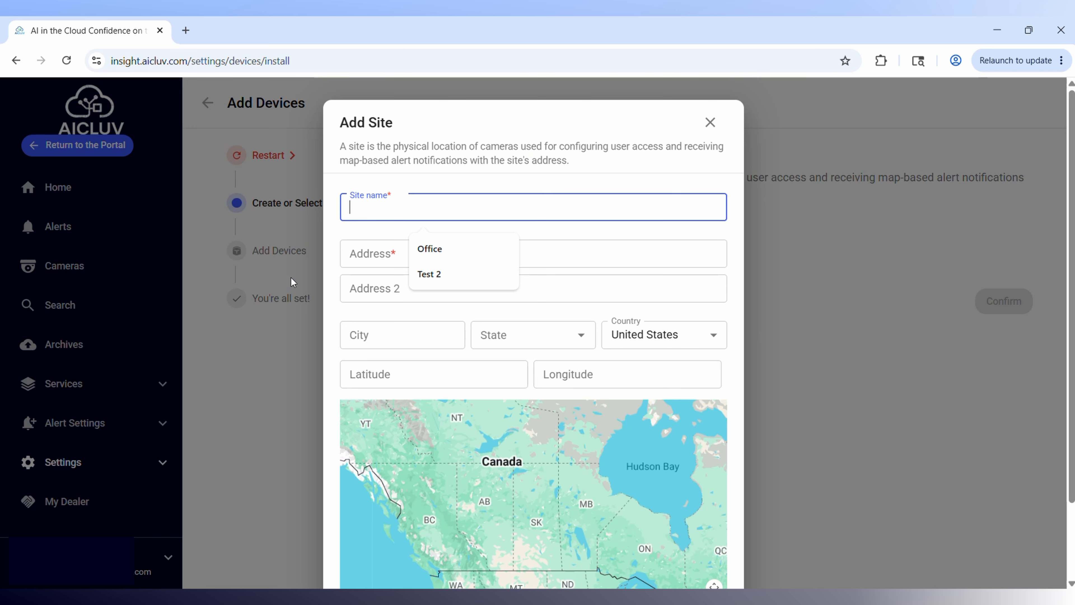
pyautogui.write('Costco')
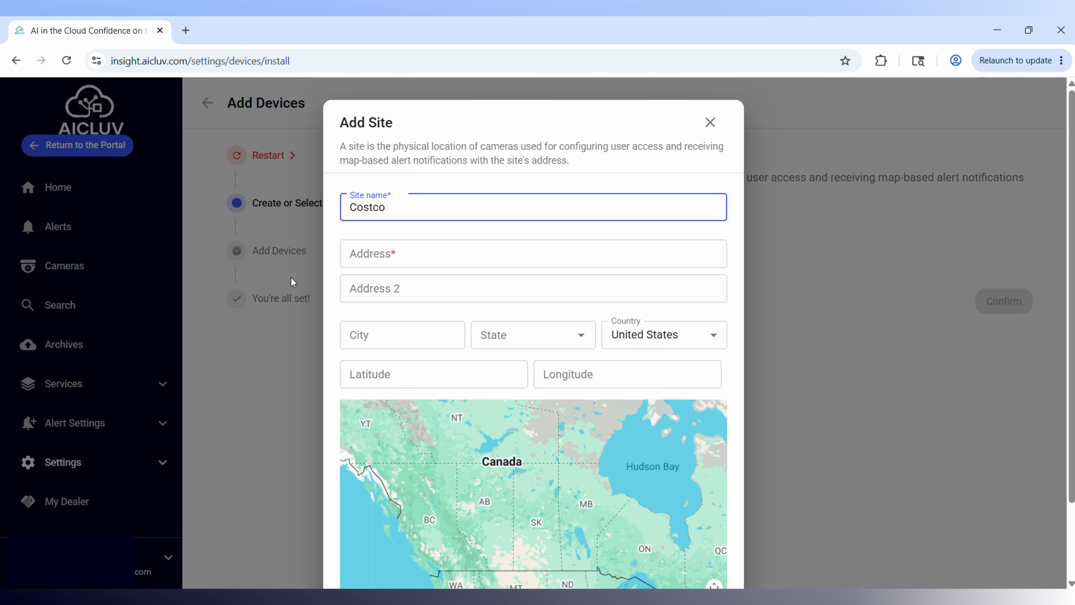
# Fill in the site's address from the matching address suggestion and save the site.
pyautogui.click(349, 253)
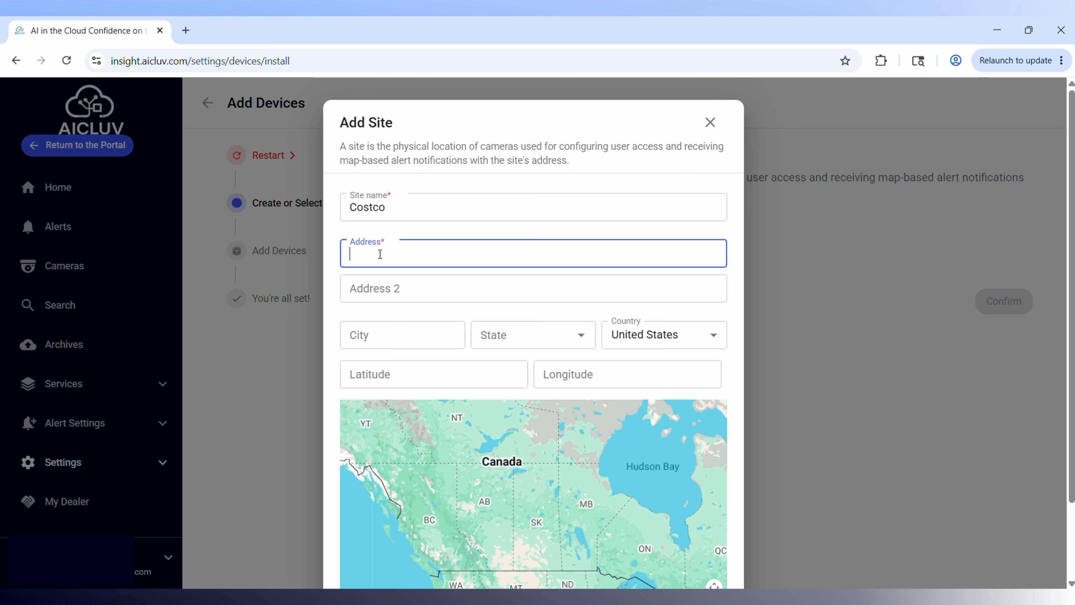
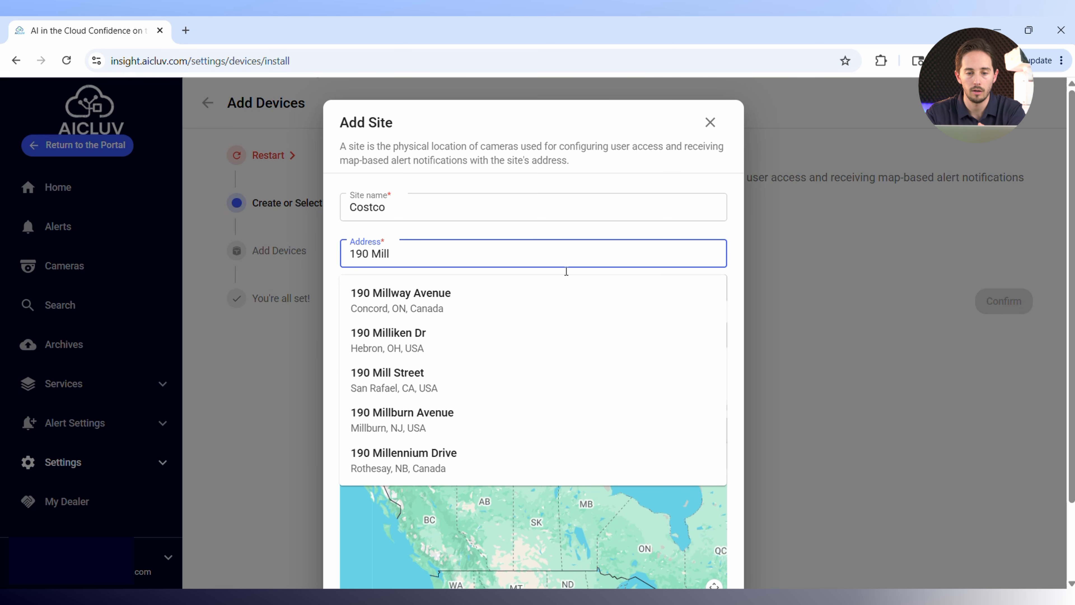
pyautogui.click(562, 298)
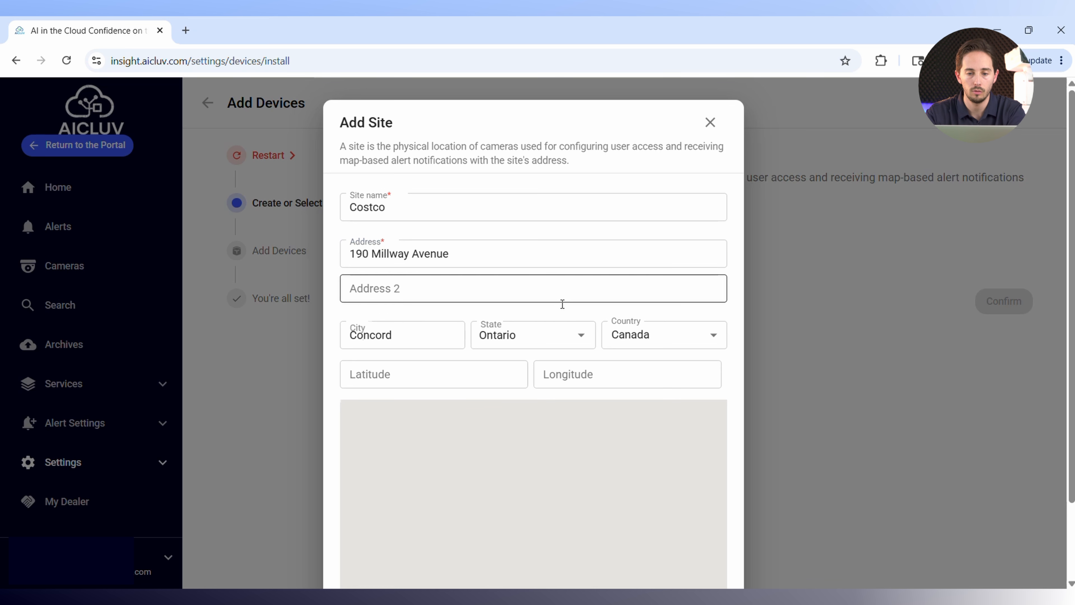
pyautogui.scroll(-2, 512, 262)
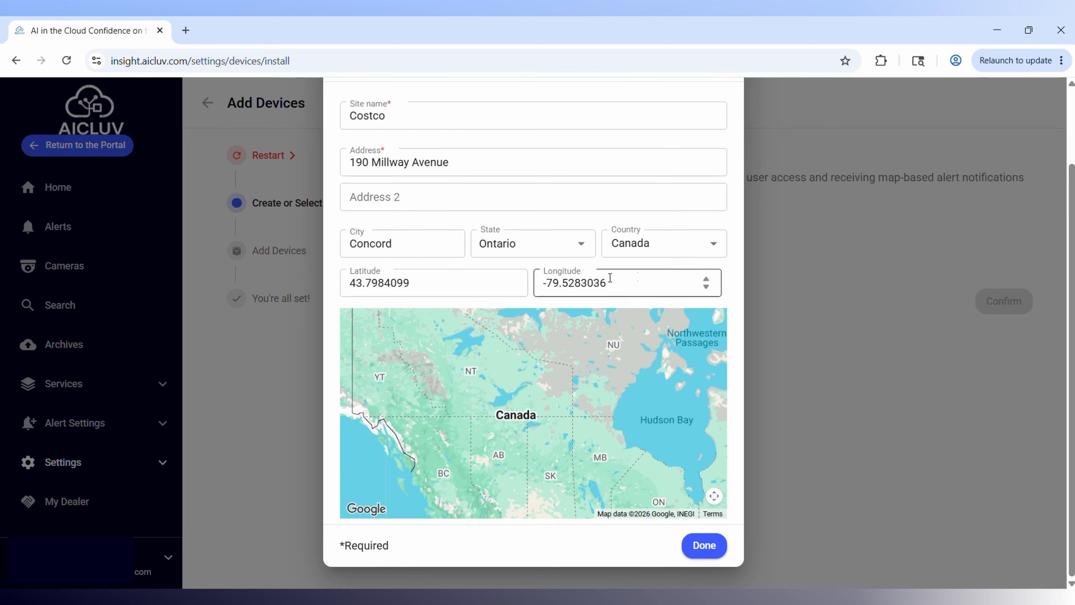
pyautogui.click(715, 546)
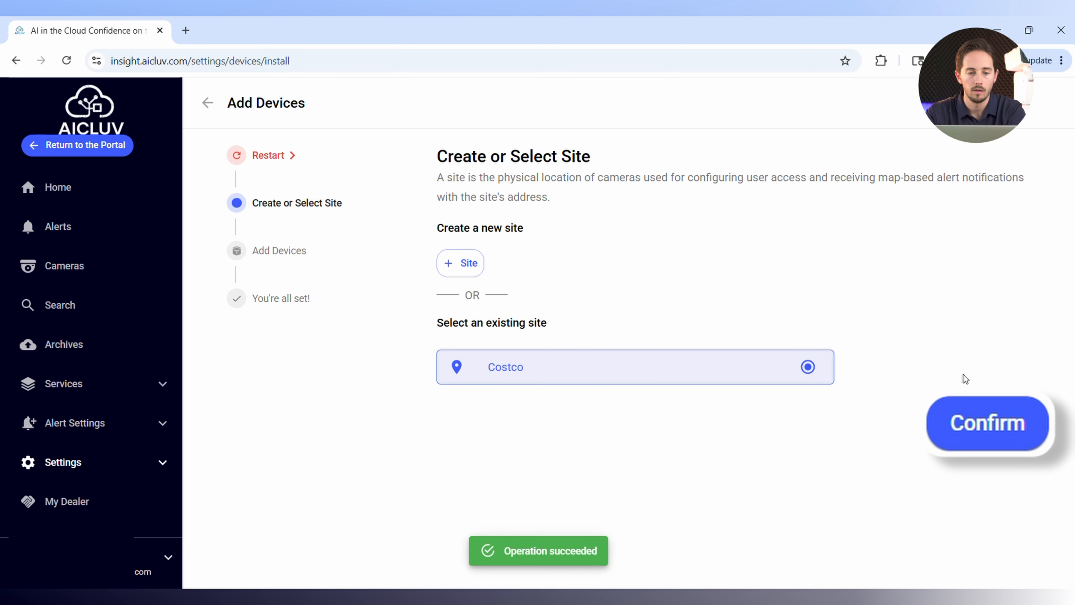
# Confirm the Costco site and choose the Direct-to-Cloud Smart Series NVRs and Cameras installation scenario.
pyautogui.click(1004, 425)
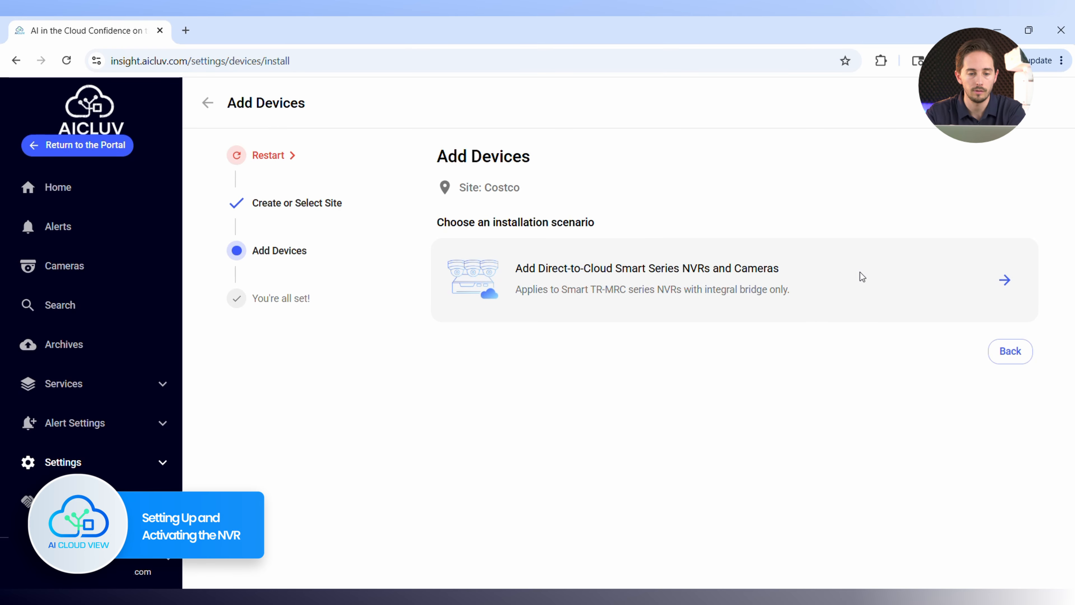
pyautogui.click(862, 277)
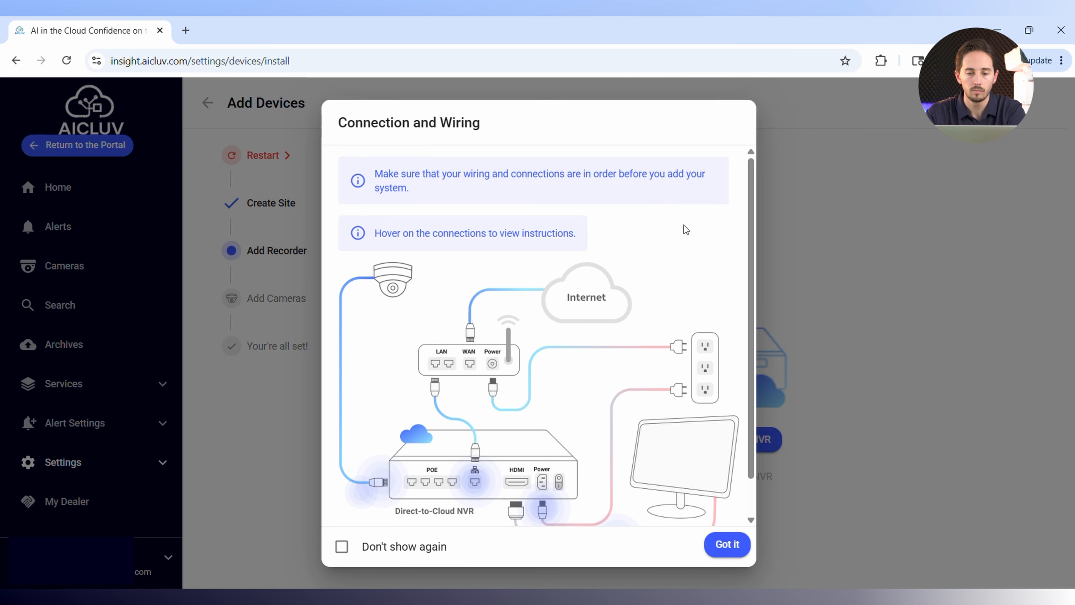
# Review the connection and wiring diagram, dismiss it, and start adding an NVR to the site.
pyautogui.scroll(-1, 648, 230)
pyautogui.moveTo(601, 233)
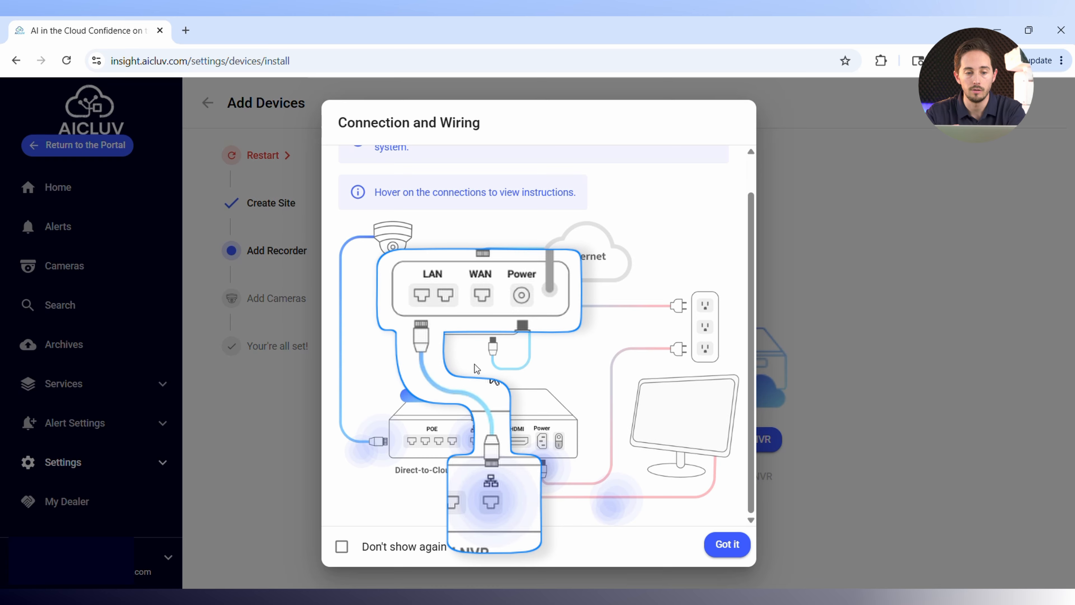
pyautogui.moveTo(476, 442)
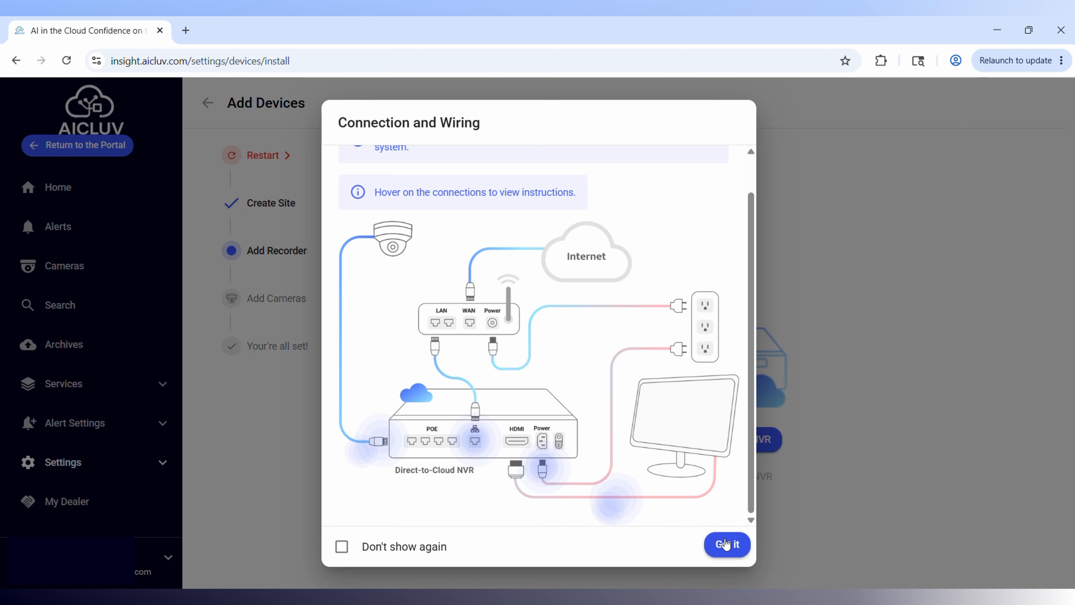
pyautogui.click(726, 544)
pyautogui.click(729, 440)
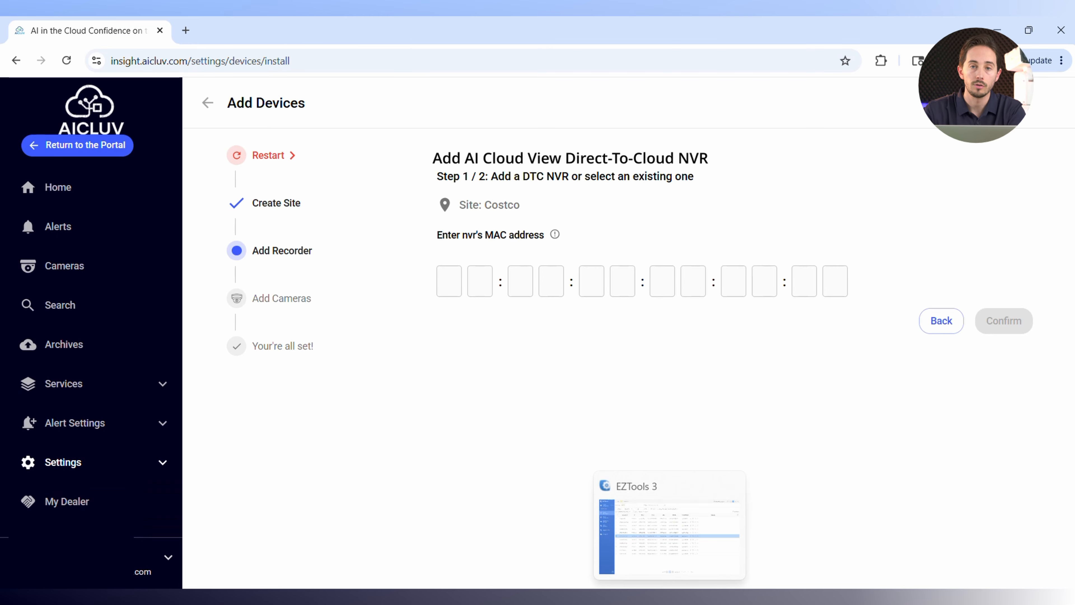
pyautogui.click(669, 598)
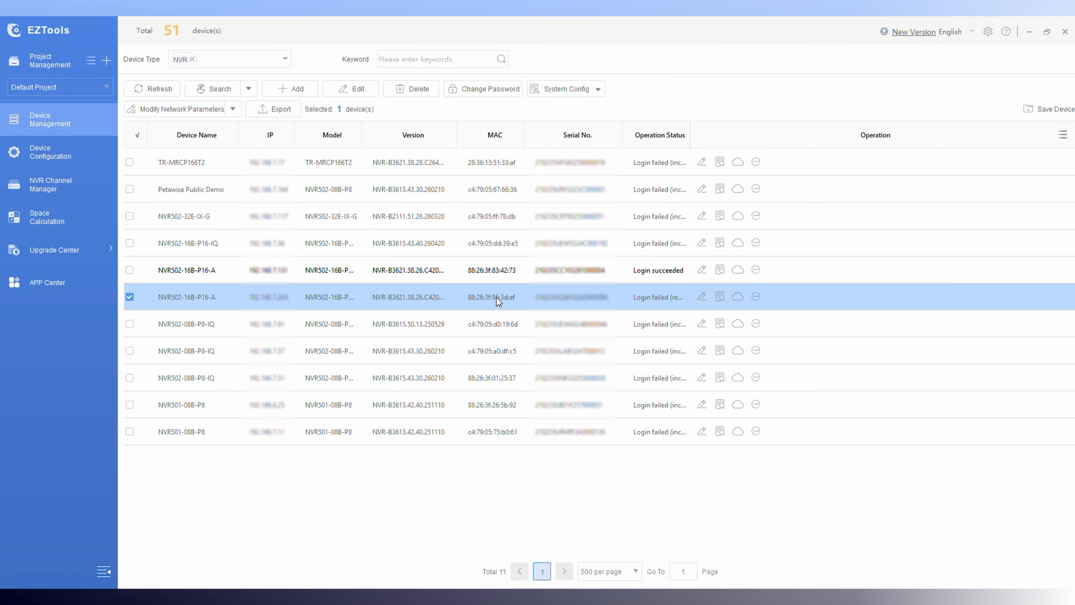
pyautogui.moveTo(484, 597)
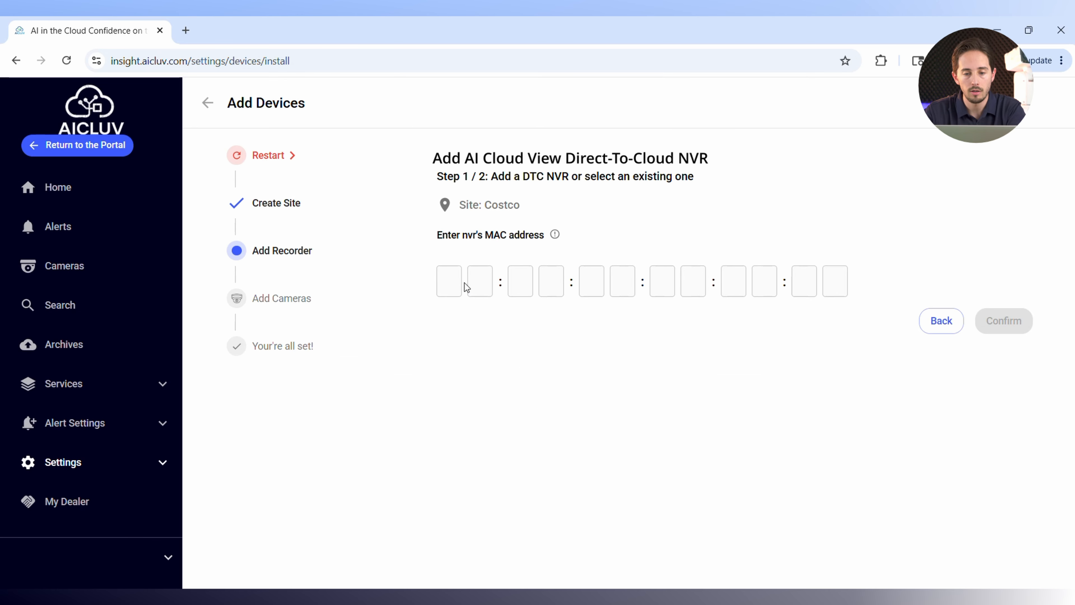
pyautogui.click(461, 284)
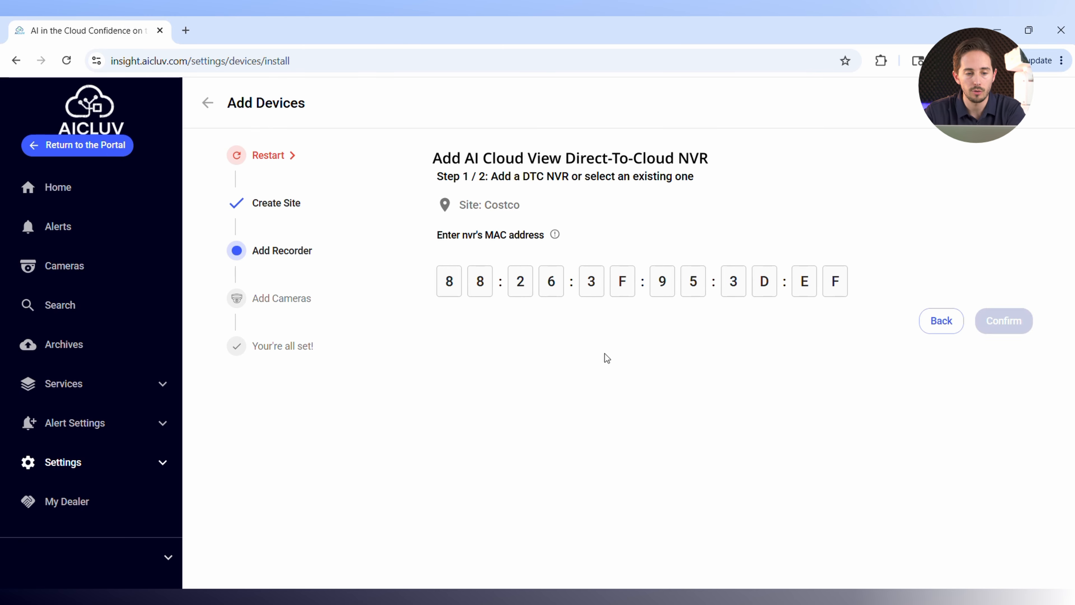
pyautogui.click(1004, 321)
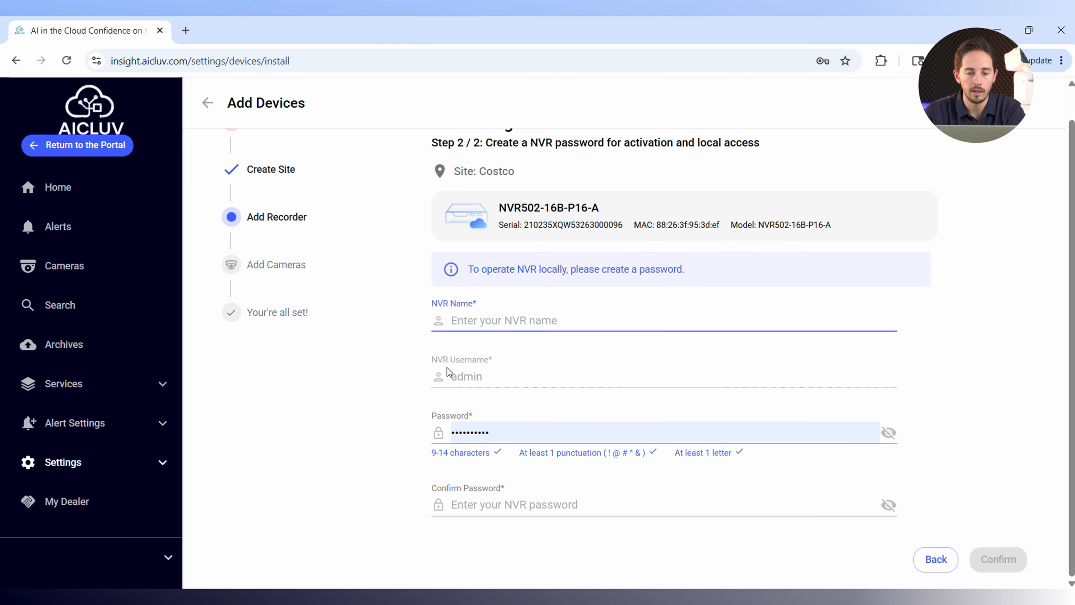
# Name the recorder Office NVR.
pyautogui.write('Of')
pyautogui.press('BackSpace')
pyautogui.press('BackSpace')
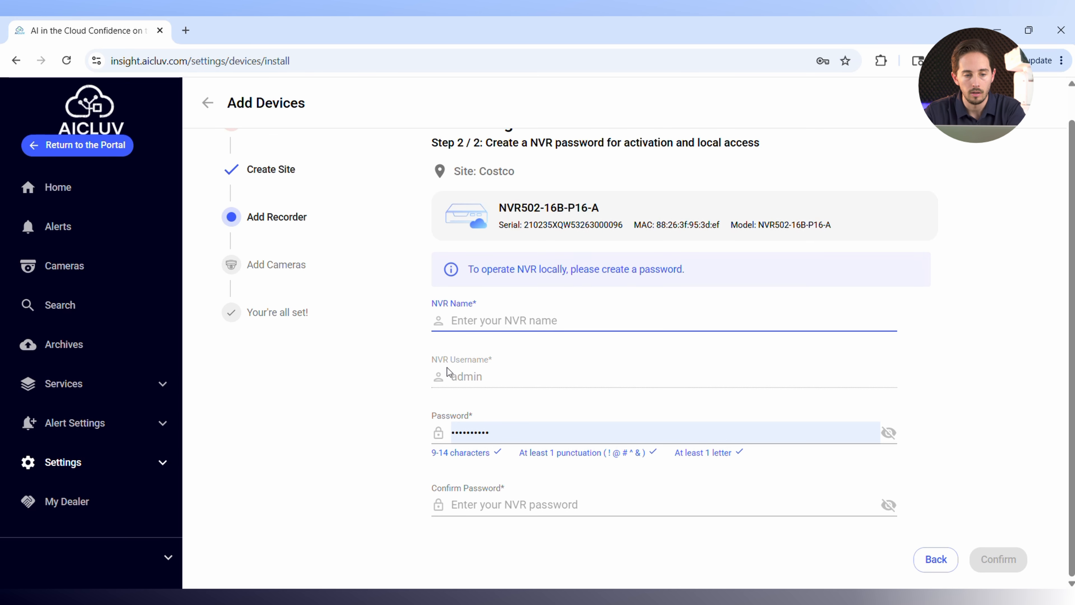
pyautogui.write('Office NVR')
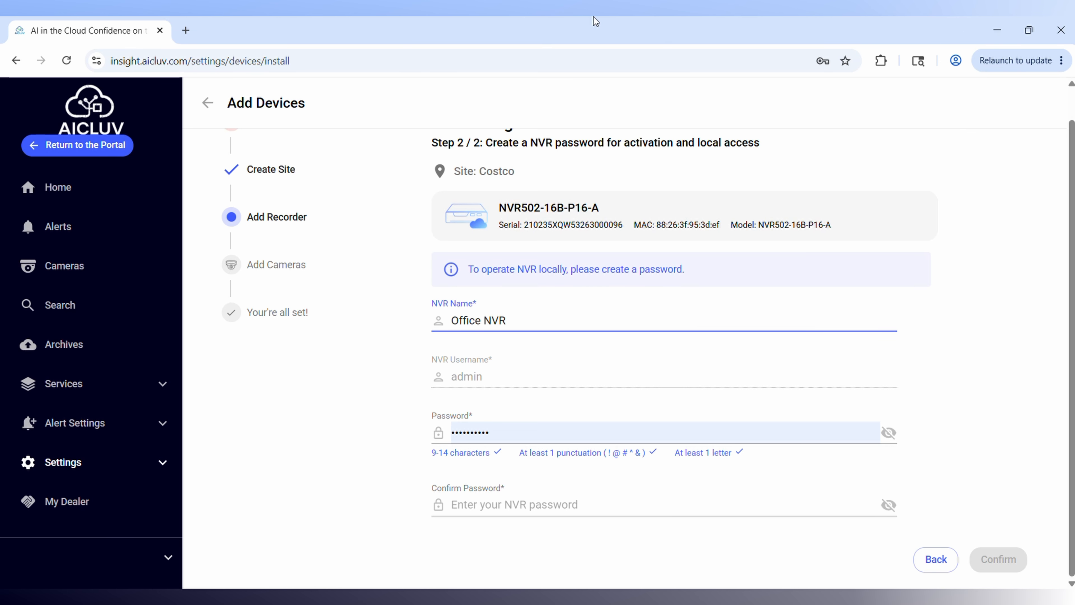
# Replace the prefilled NVR password, repeat it in the confirmation field, submit, and continue once the device has rebooted.
pyautogui.doubleClick(507, 433)
pyautogui.write('••••••••••')
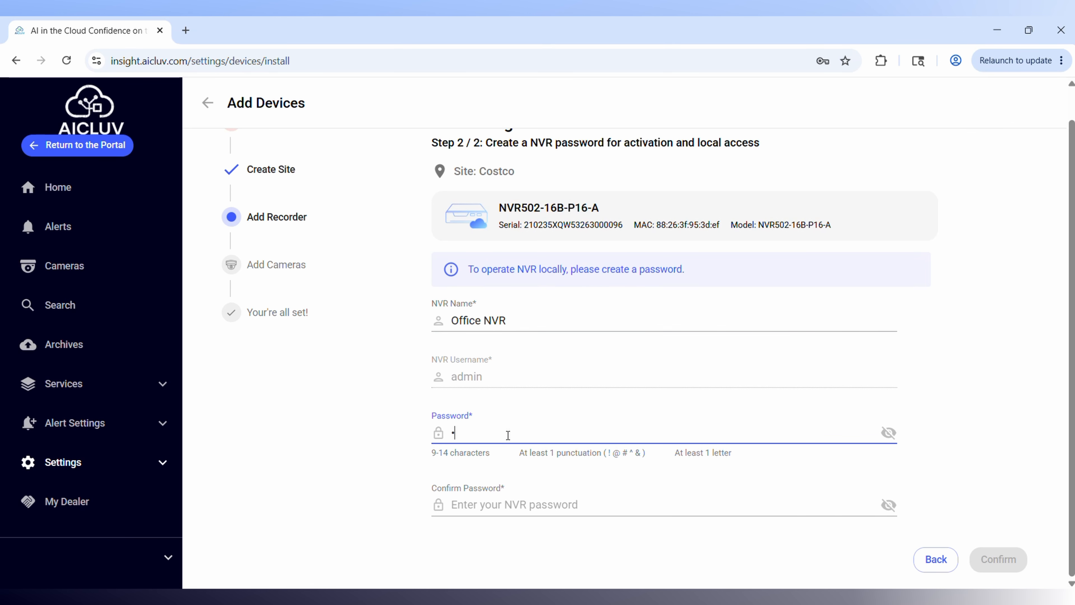
pyautogui.click(565, 513)
pyautogui.write('••••••••••')
pyautogui.click(990, 559)
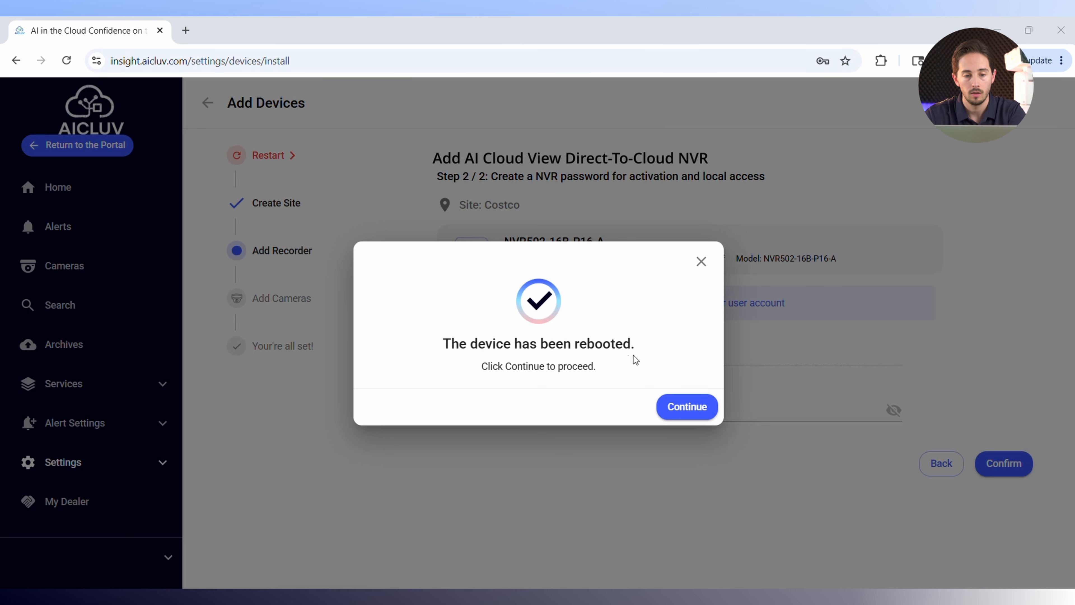
pyautogui.click(686, 408)
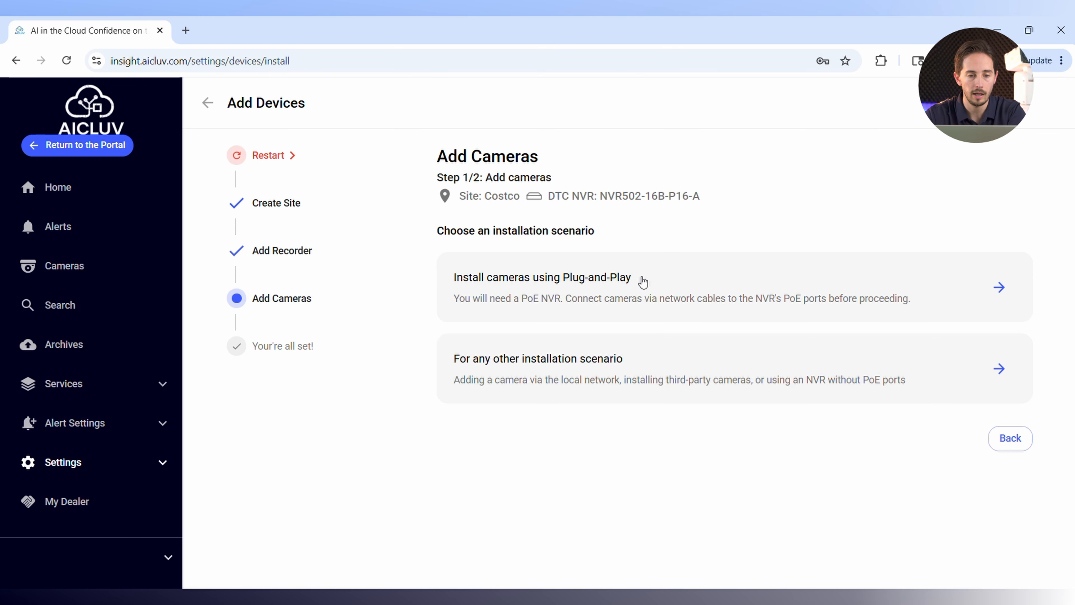
# Choose the Plug-and-Play camera installation, continue past the wiring diagram, and add the available camera from the NVR.
pyautogui.click(660, 277)
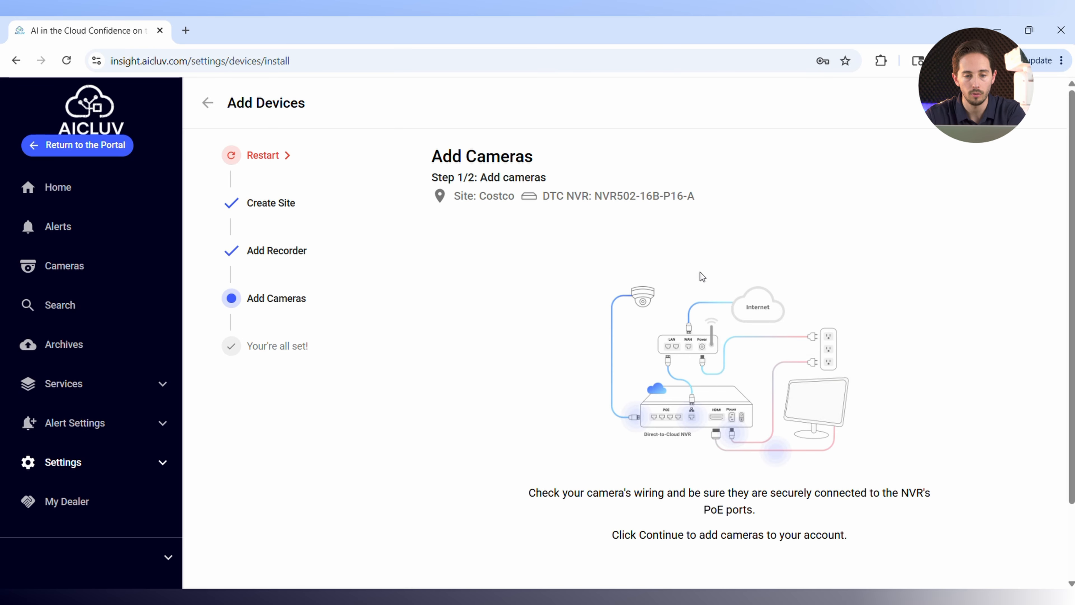
pyautogui.scroll(-2, 889, 364)
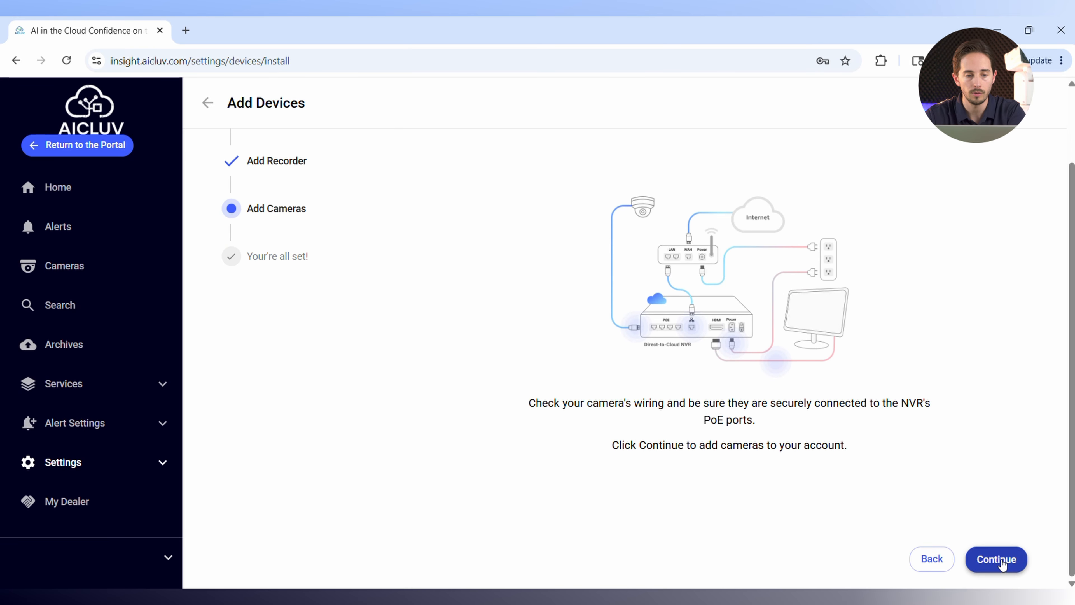
pyautogui.click(1003, 563)
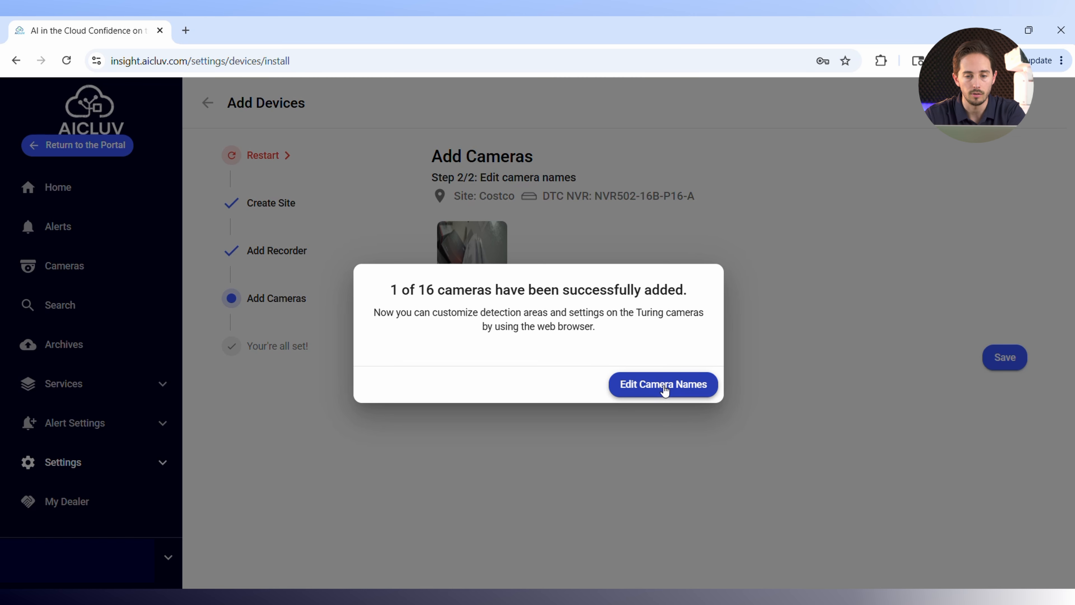
pyautogui.click(664, 387)
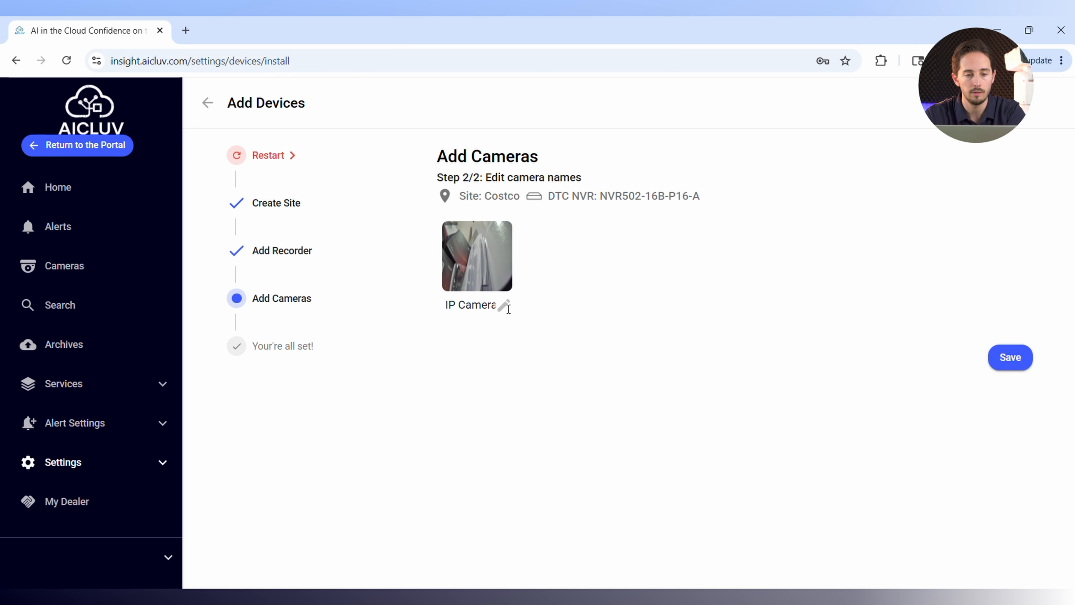
# Rename the added camera to Office 1 and save the camera name.
pyautogui.click(487, 306)
pyautogui.moveTo(480, 306); pyautogui.dragTo(500, 304)
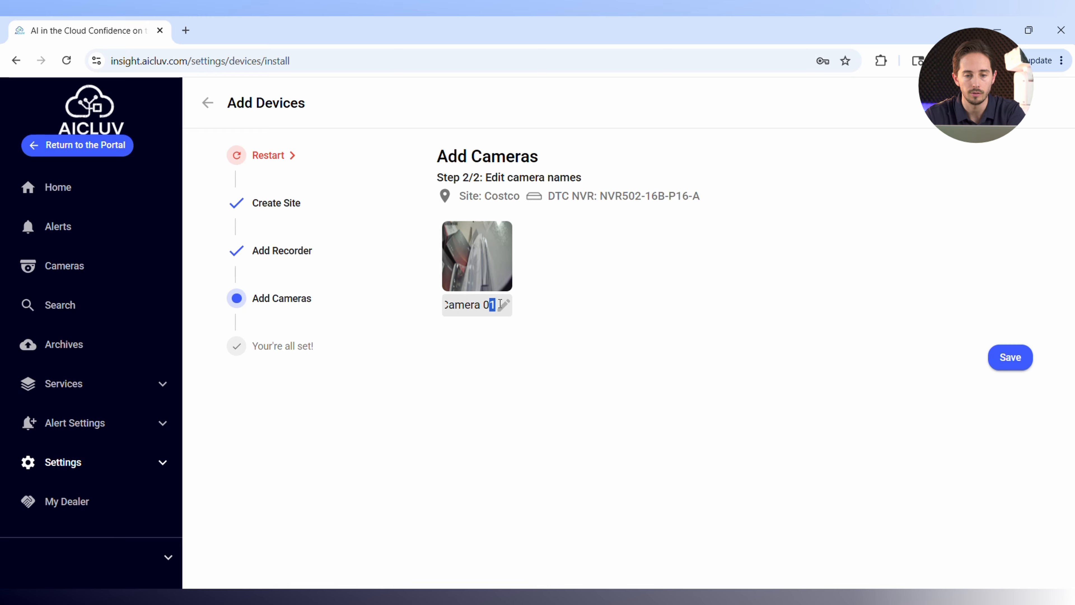
pyautogui.hotkey('ctrl', 'a')
pyautogui.press('BackSpace')
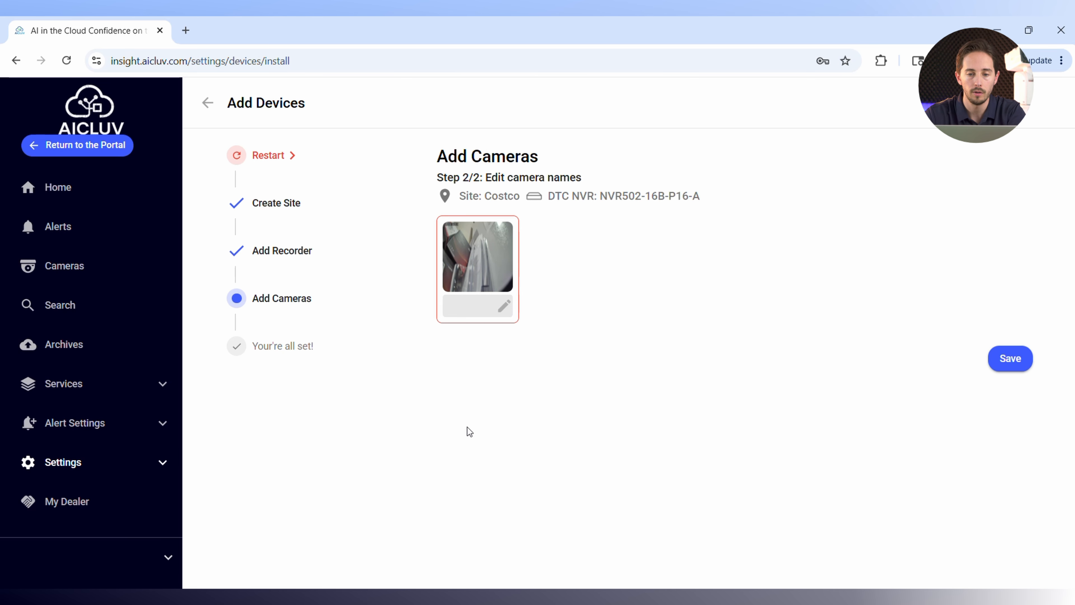
pyautogui.write('O')
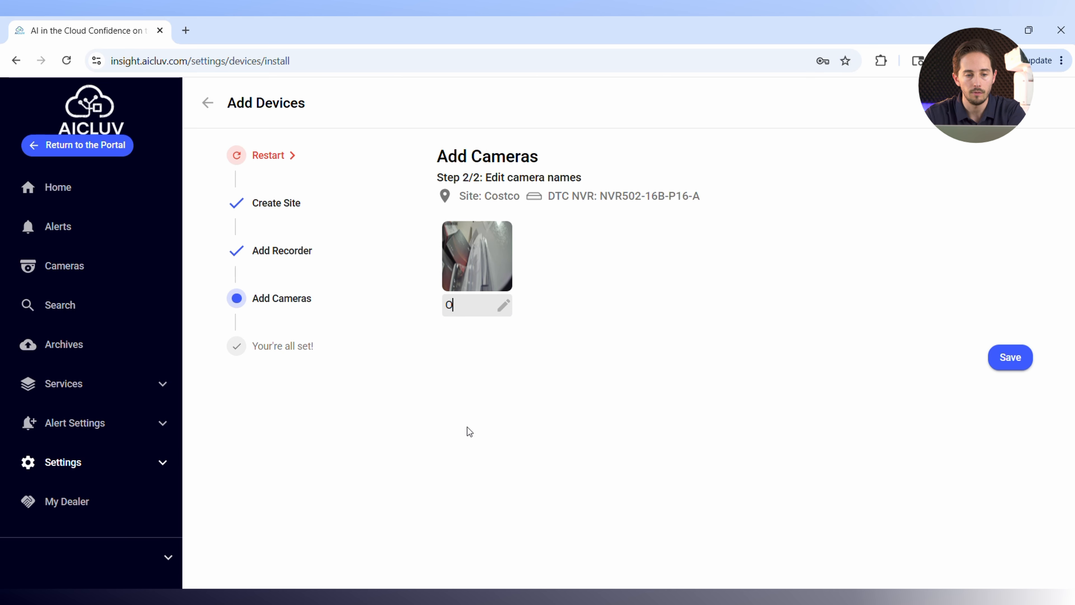
pyautogui.write('ffice 1')
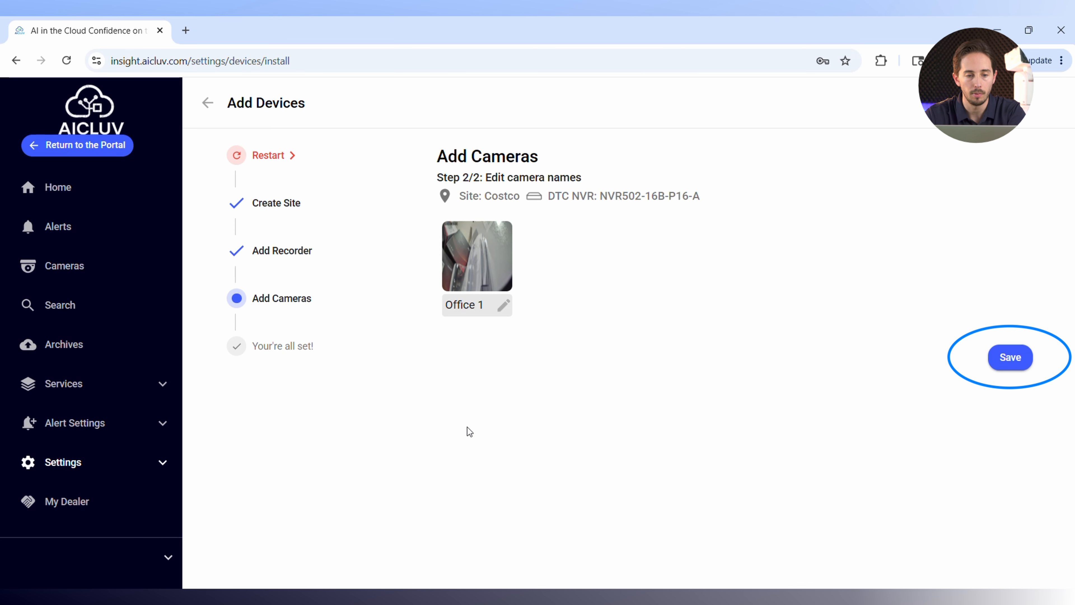
pyautogui.click(1007, 359)
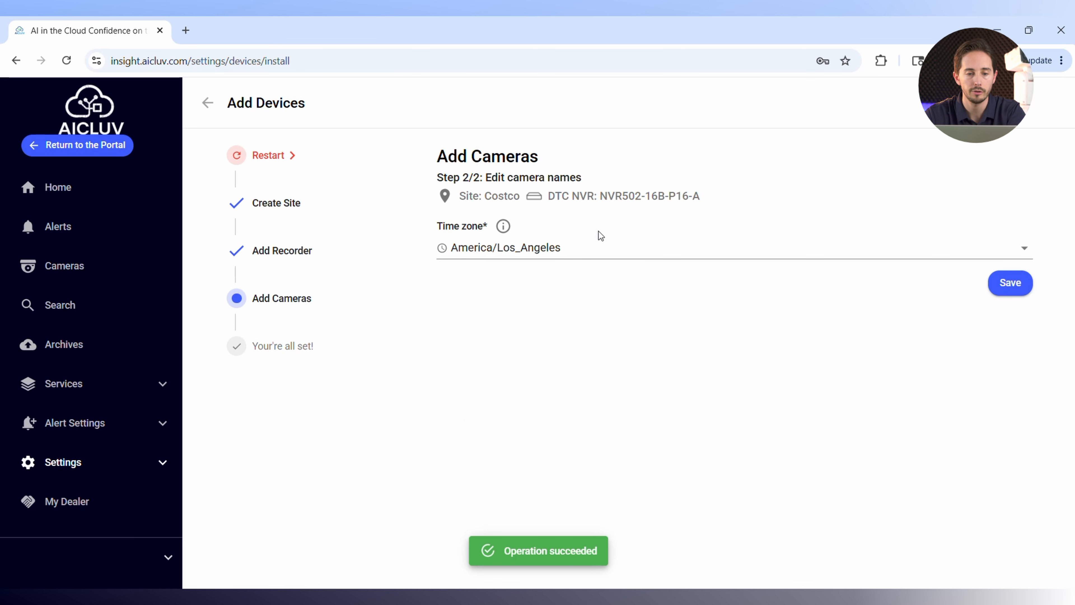
# Set the time zone to America/Toronto and save it.
pyautogui.click(577, 259)
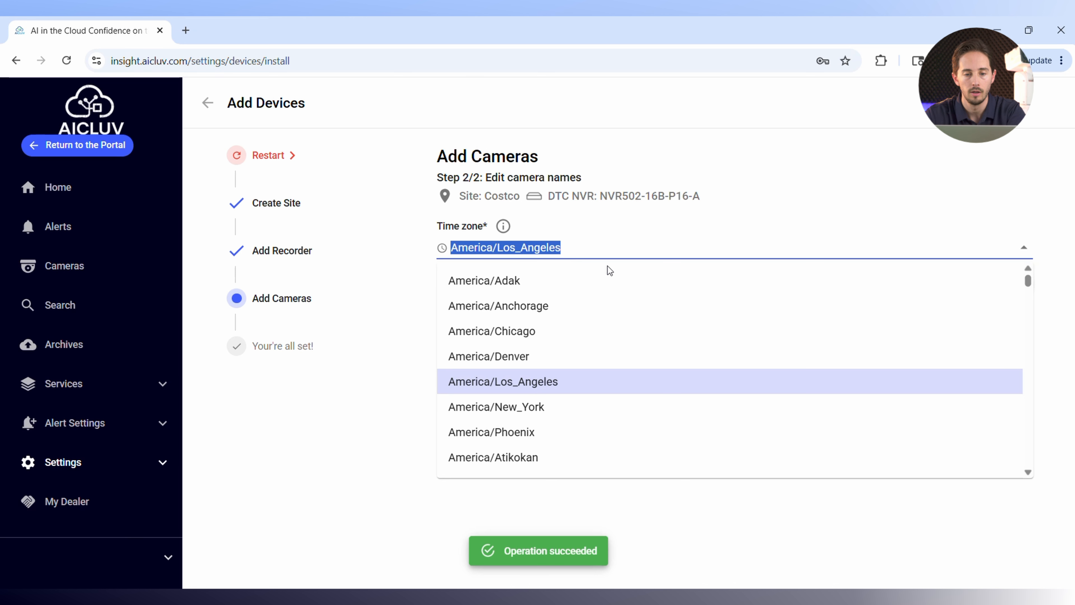
pyautogui.write('toronto')
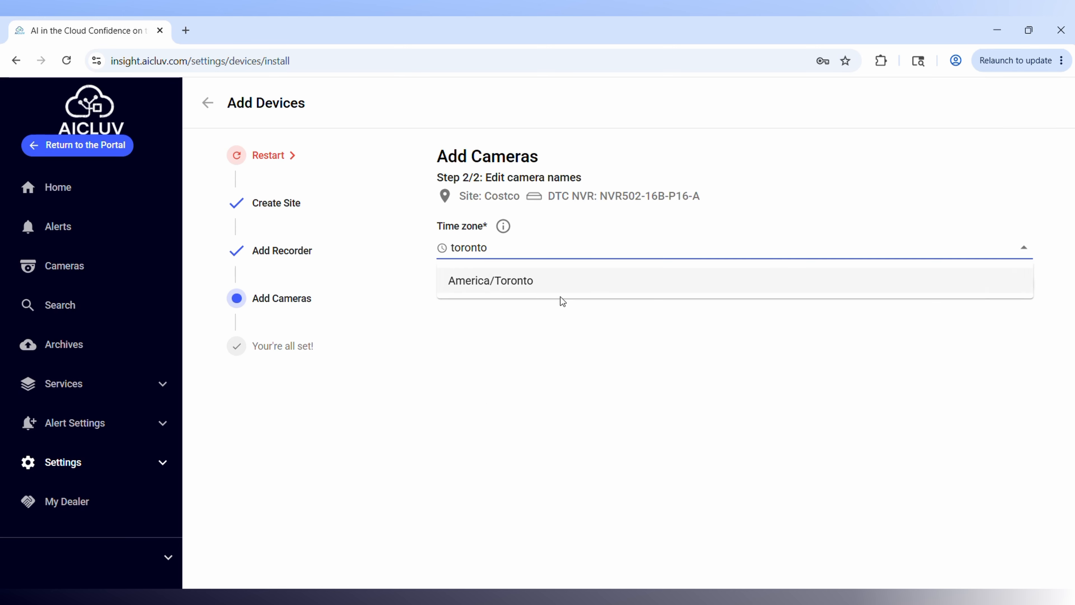
pyautogui.click(558, 279)
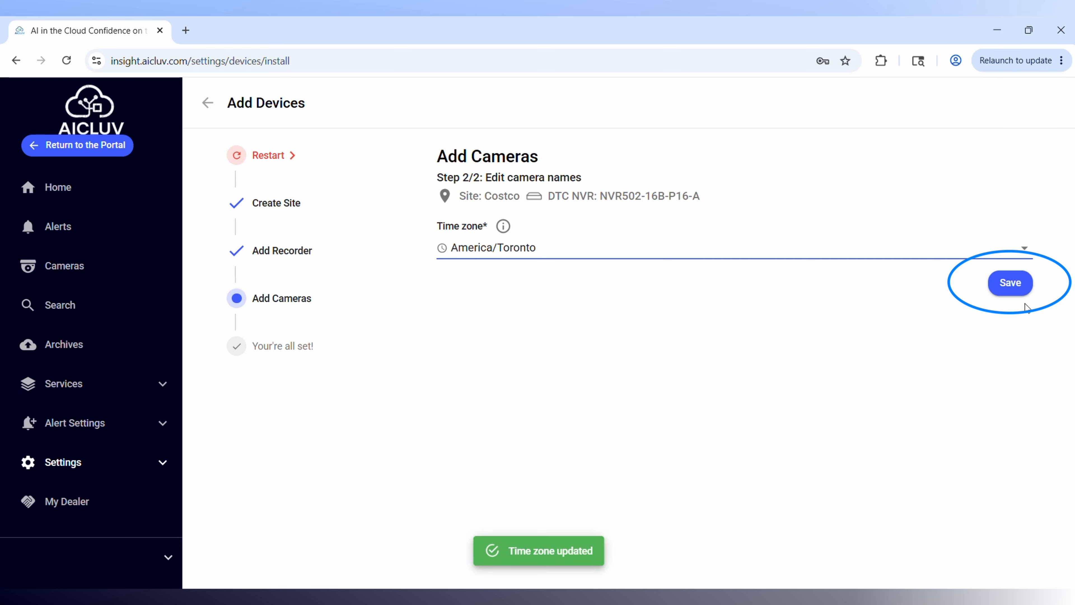
pyautogui.click(1011, 282)
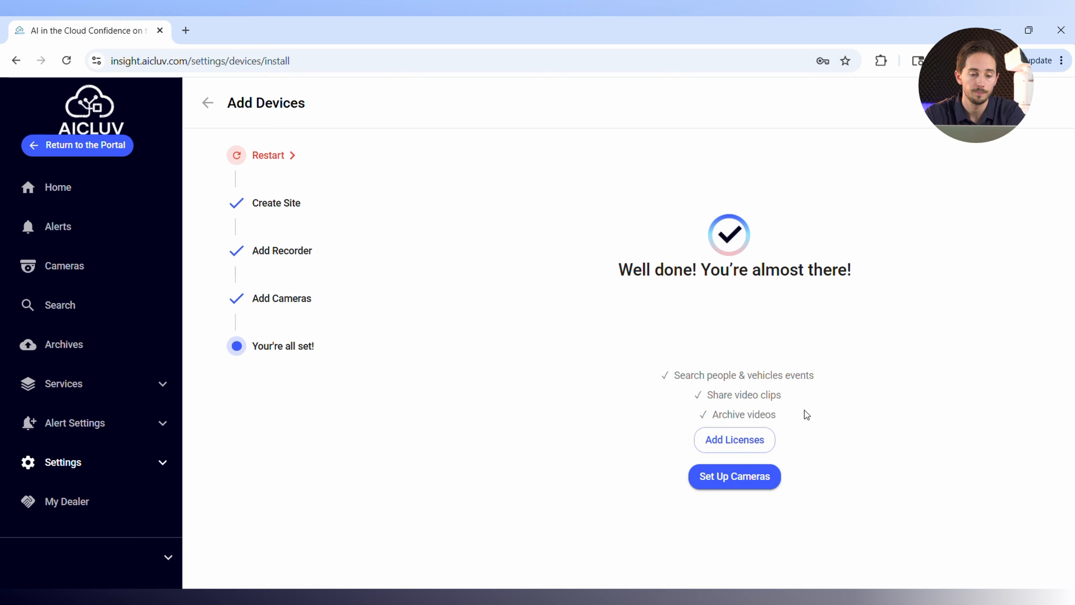
# Proceed to camera setup and open the settings of the Office 1 camera.
pyautogui.click(734, 476)
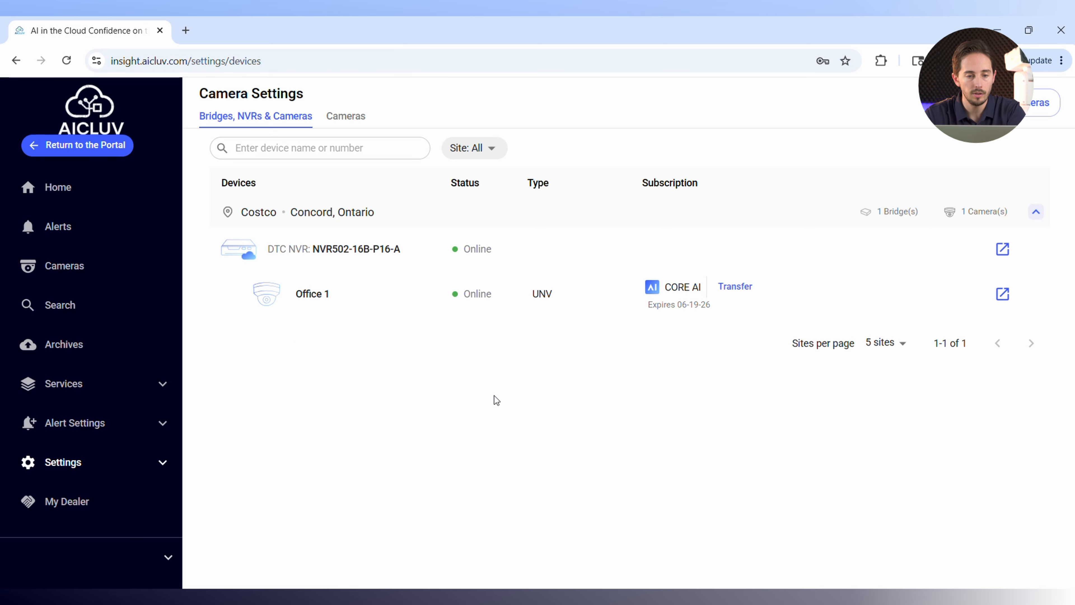
pyautogui.moveTo(240, 298)
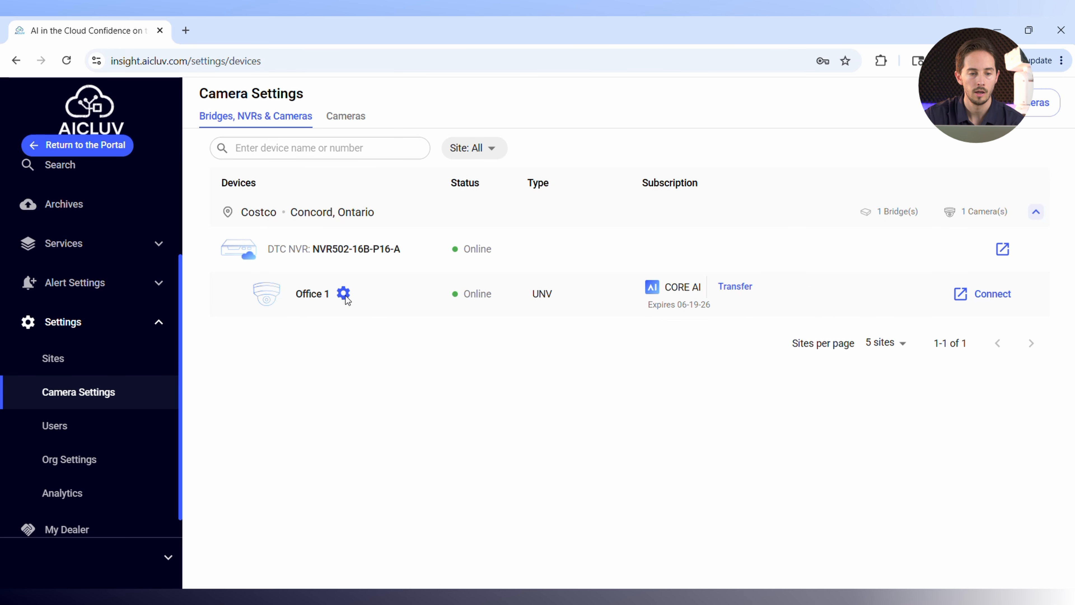
pyautogui.click(343, 293)
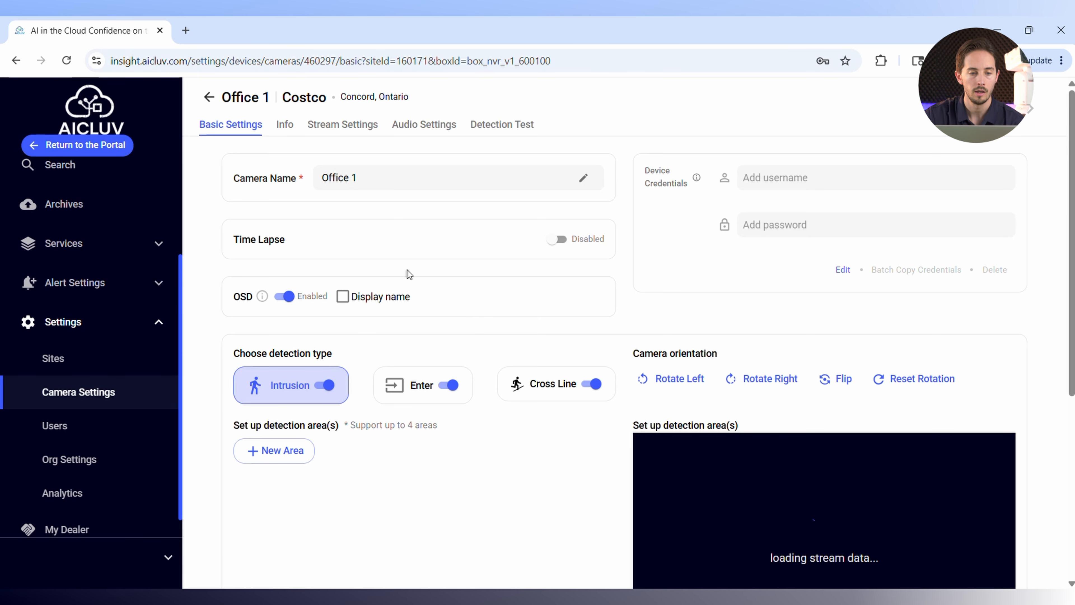
# Add a new intrusion detection area and draw a four-cornered zone covering most of the camera image.
pyautogui.scroll(-3, 430, 261)
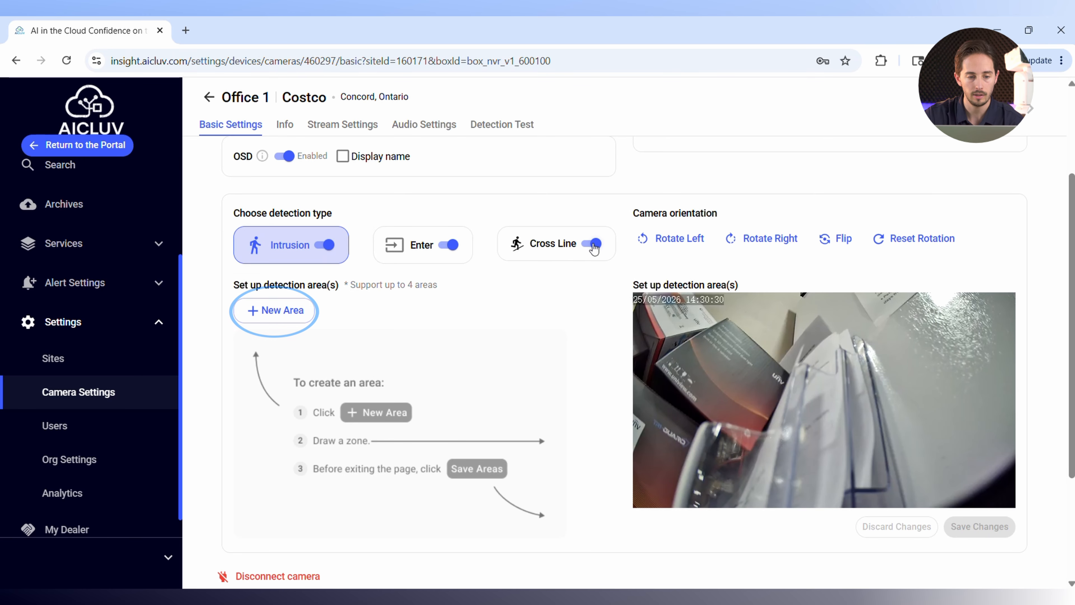
pyautogui.click(283, 311)
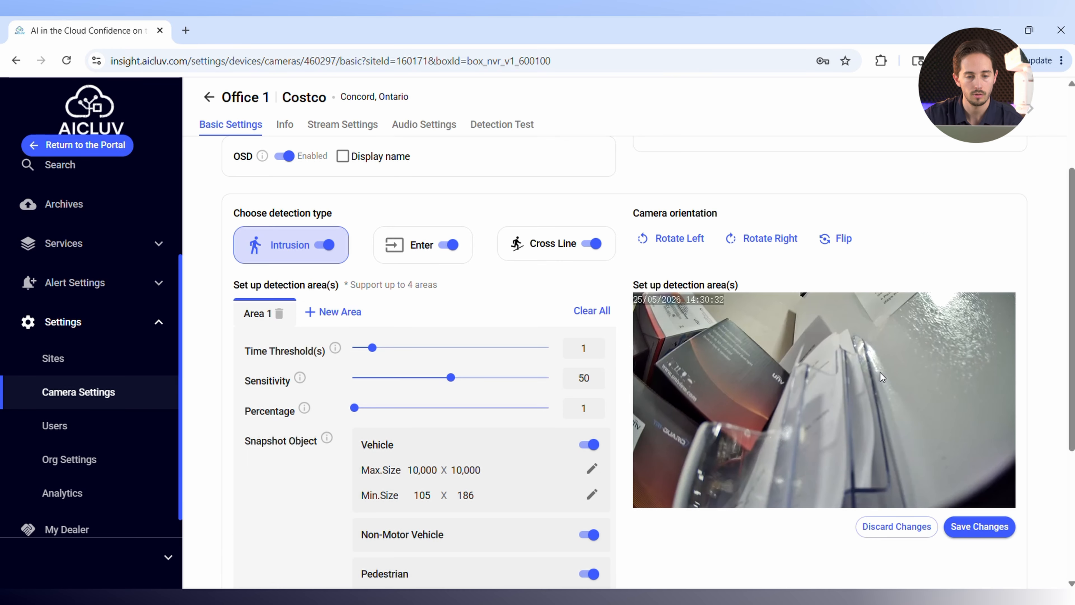
pyautogui.click(665, 324)
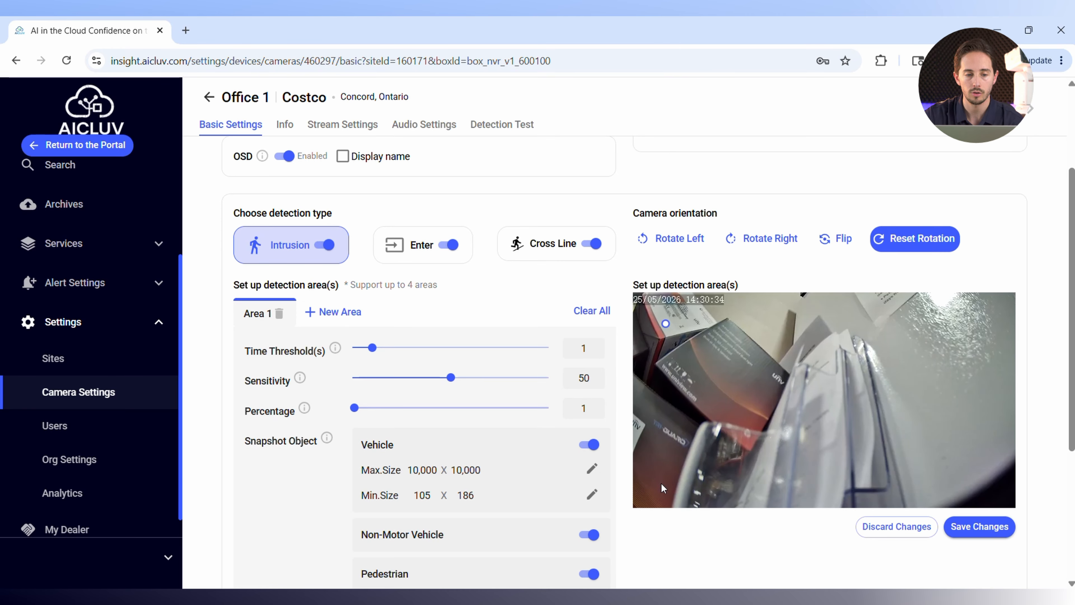
pyautogui.click(661, 486)
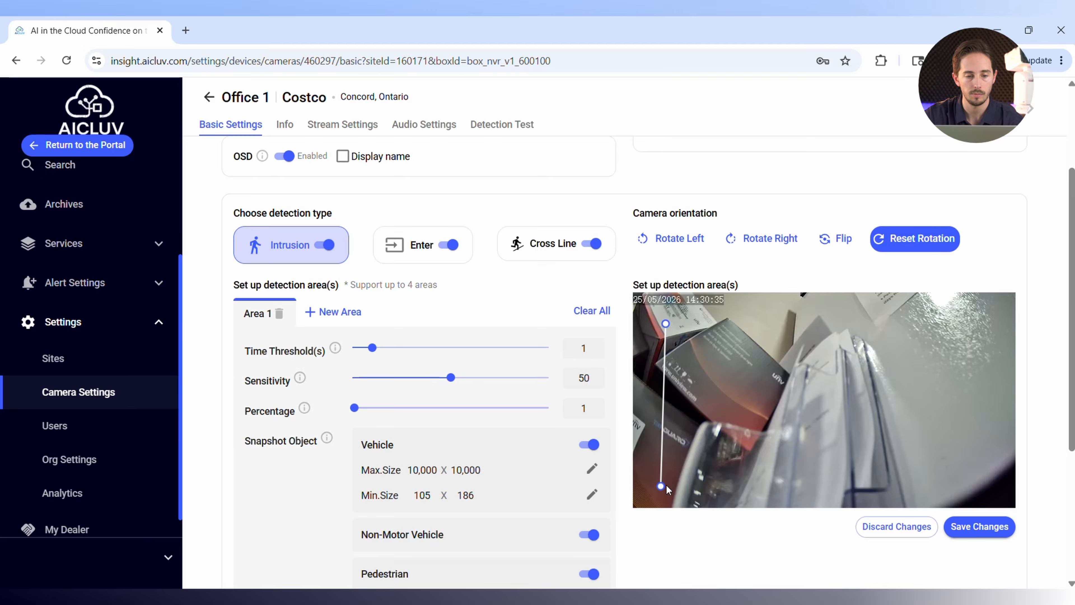
pyautogui.click(984, 493)
pyautogui.click(980, 335)
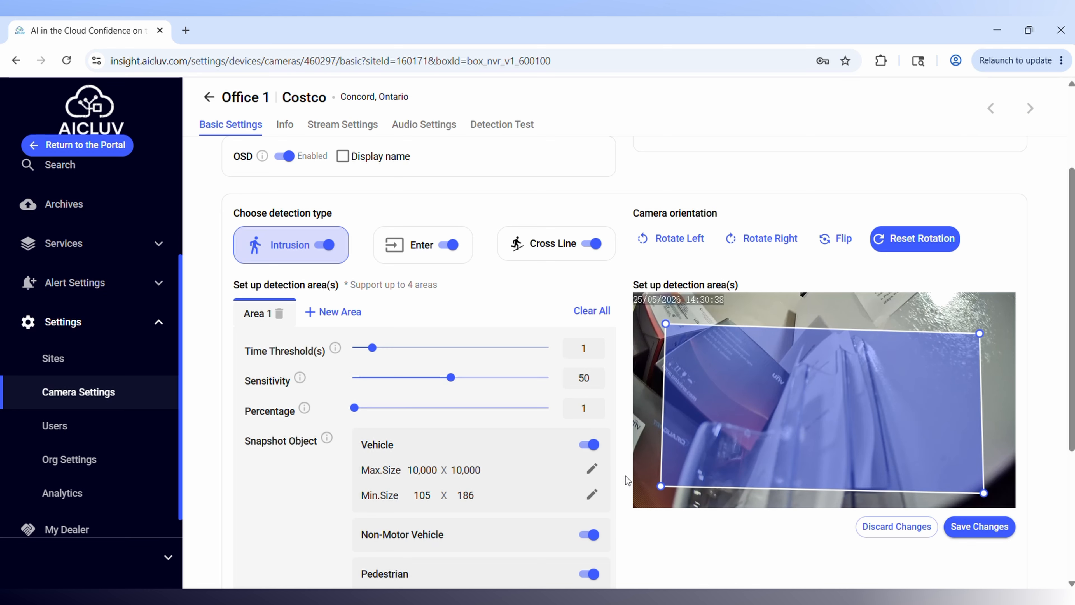
# Set the intrusion area's sensitivity to 77 and its percentage to 4.
pyautogui.scroll(-2, 529, 360)
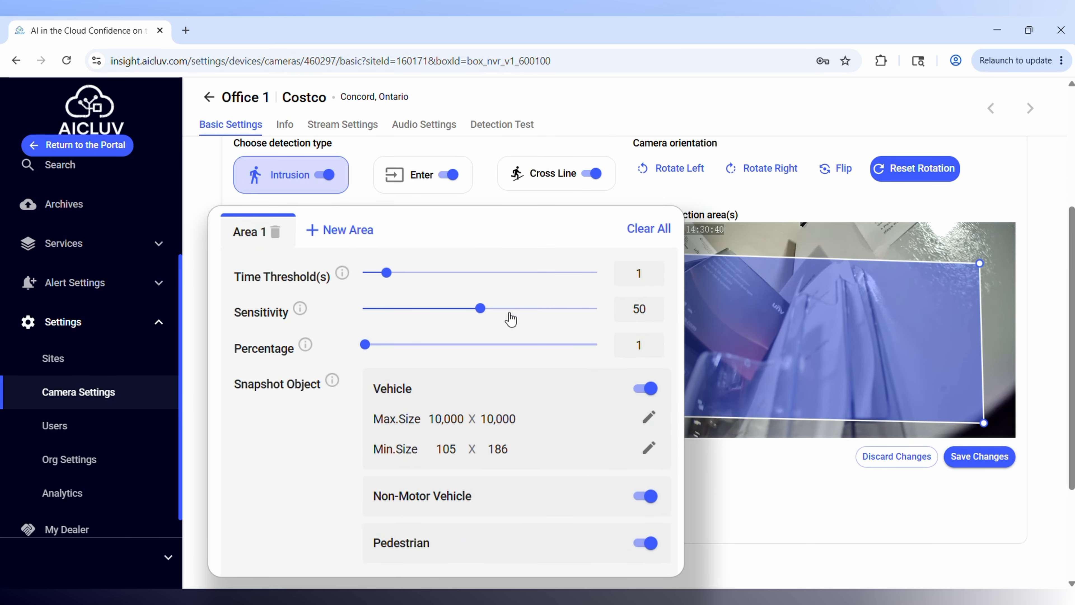
pyautogui.click(504, 308)
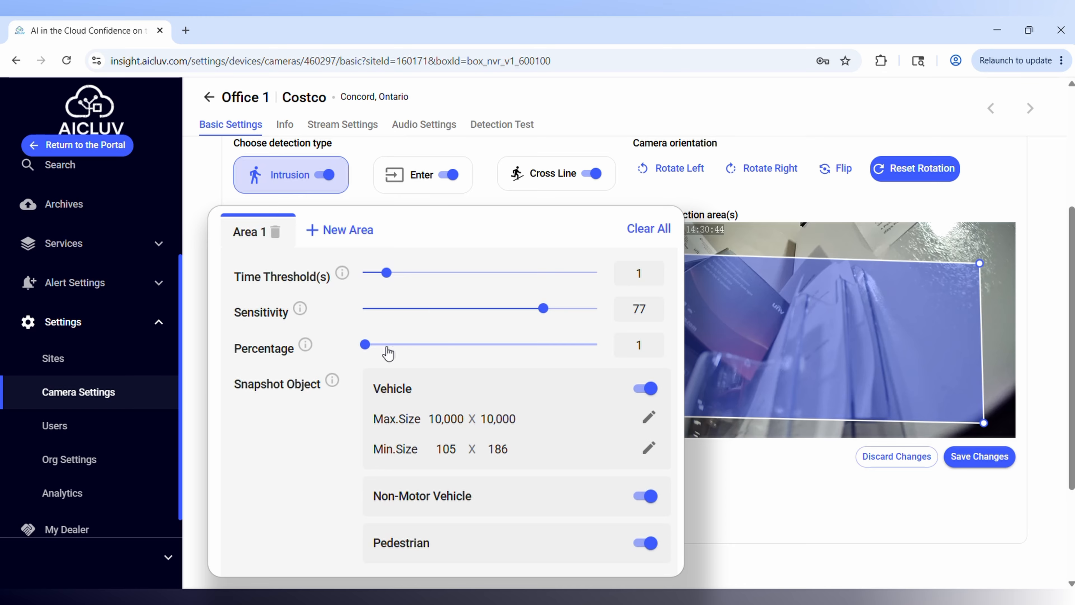
pyautogui.moveTo(368, 346); pyautogui.dragTo(372, 344)
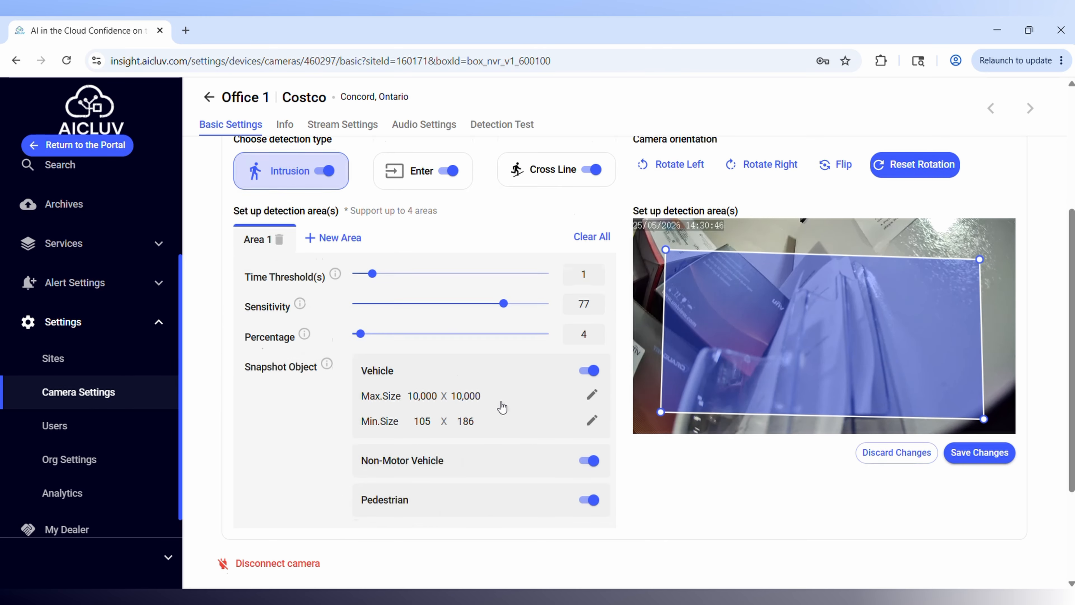
pyautogui.scroll(-3, 501, 406)
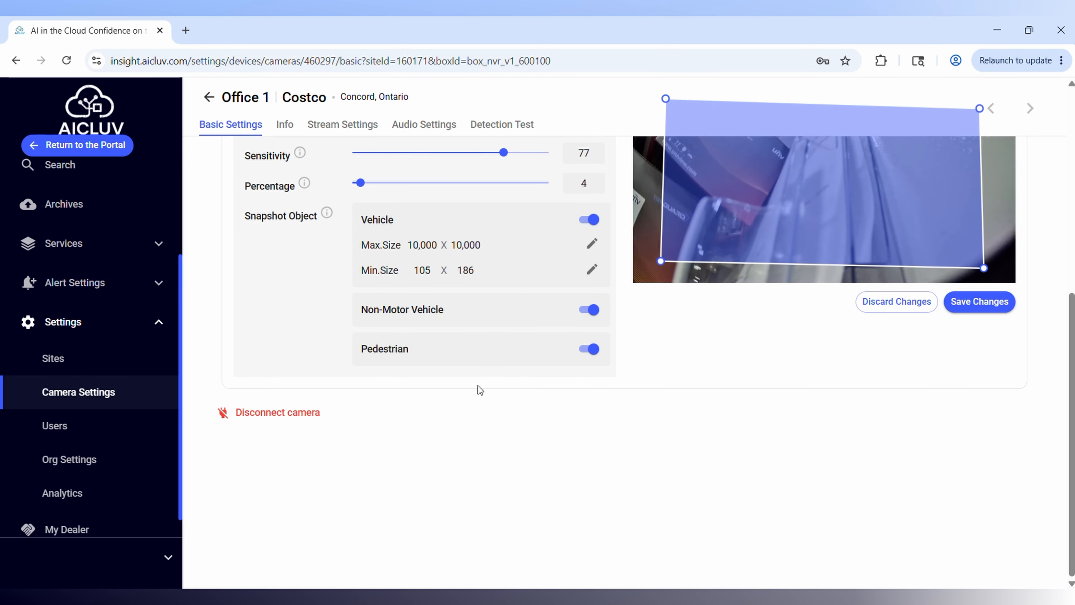
pyautogui.scroll(3, 455, 476)
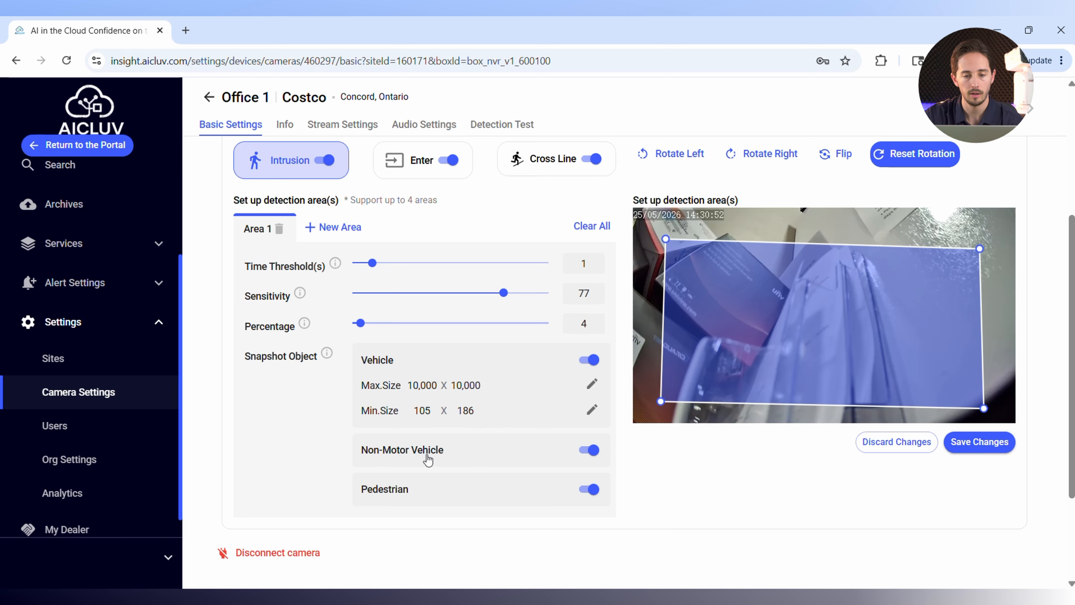
# Save the intrusion detection changes for the Office 1 camera.
pyautogui.scroll(-2, 424, 455)
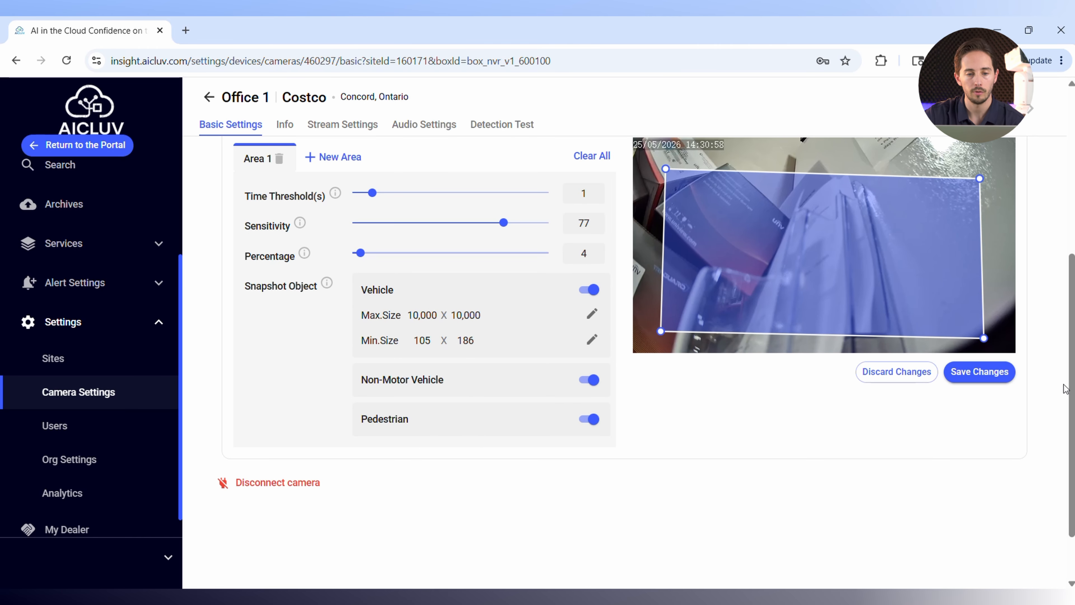
pyautogui.click(987, 372)
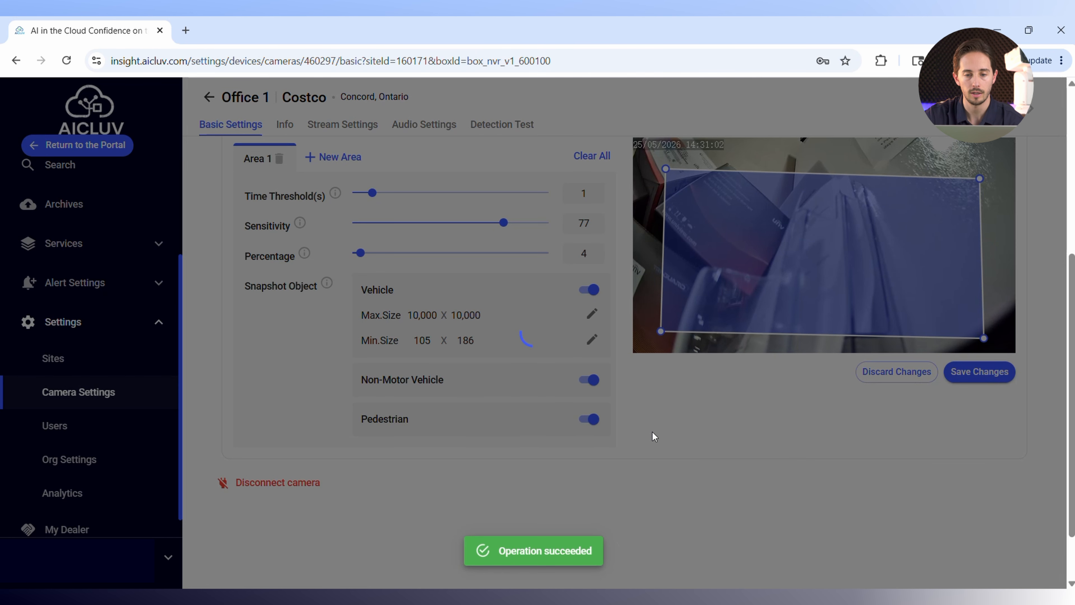
# Review the camera orientation options on the basic settings page and view the Office 1 camera's audio settings.
pyautogui.scroll(3, 652, 432)
pyautogui.scroll(4, 652, 431)
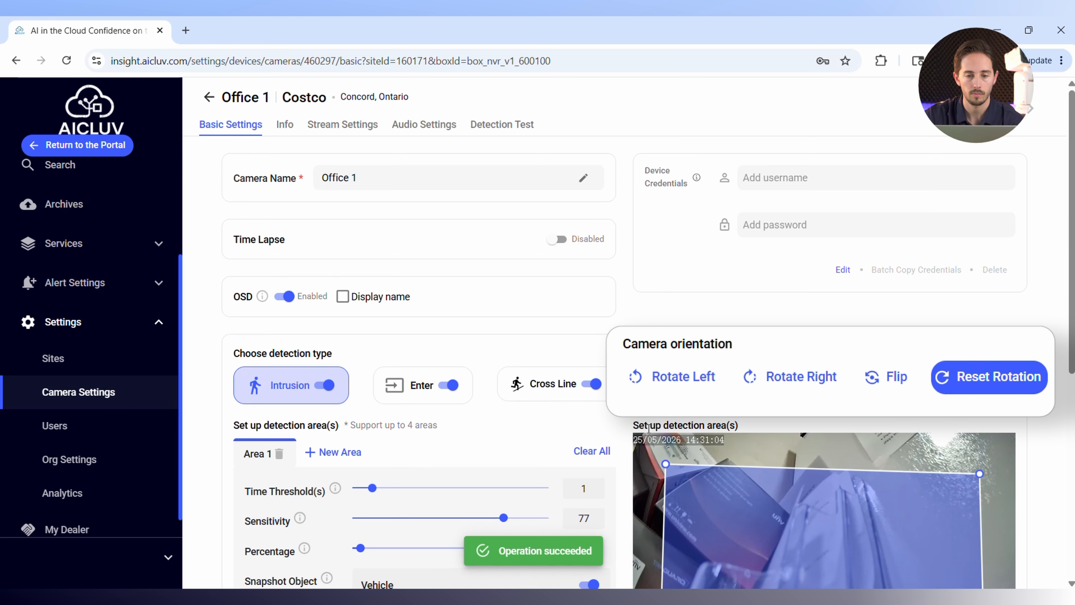
pyautogui.scroll(-3, 757, 375)
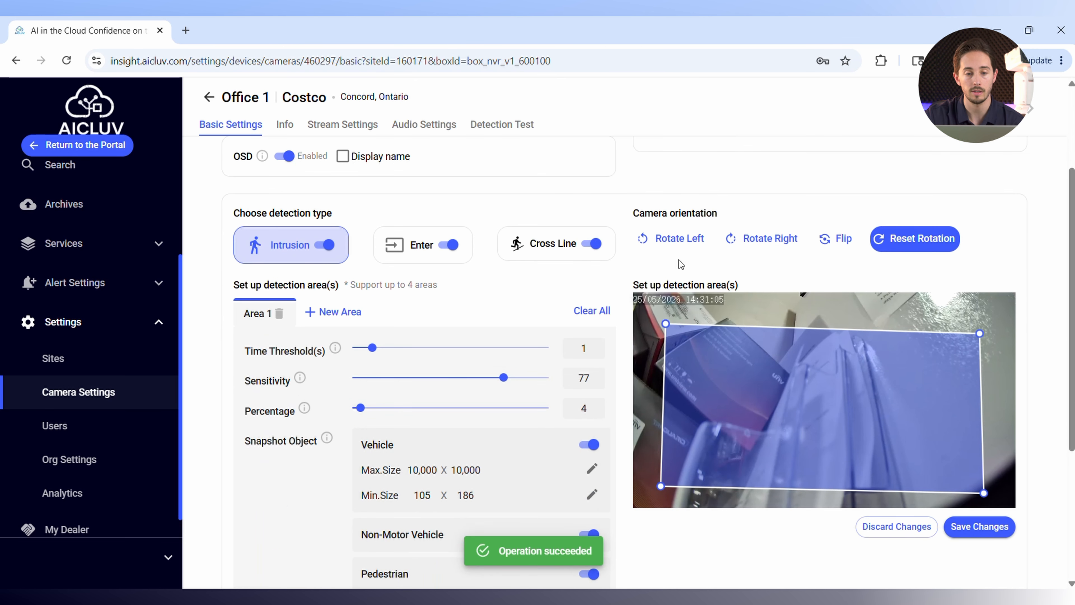
pyautogui.scroll(3, 550, 241)
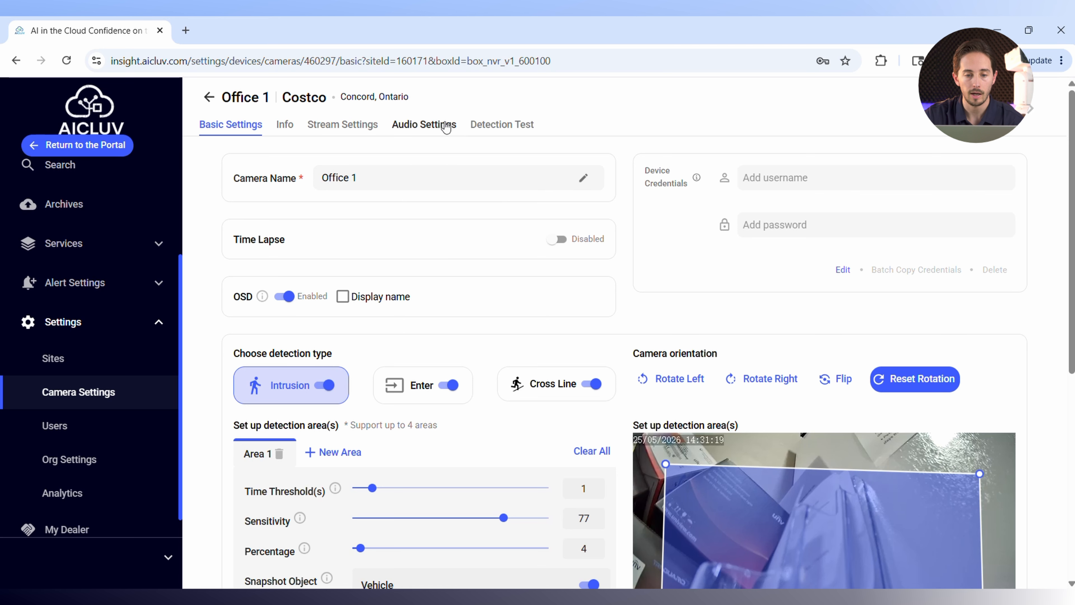
pyautogui.click(429, 132)
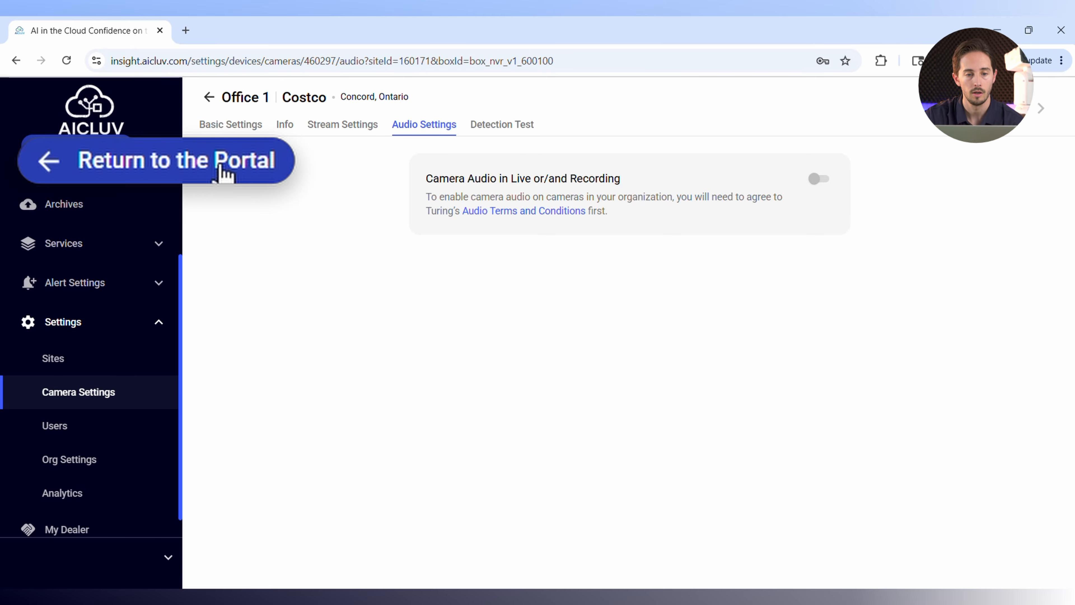
# Return to the partner portal and open the Costco ABC customer's device list.
pyautogui.click(100, 147)
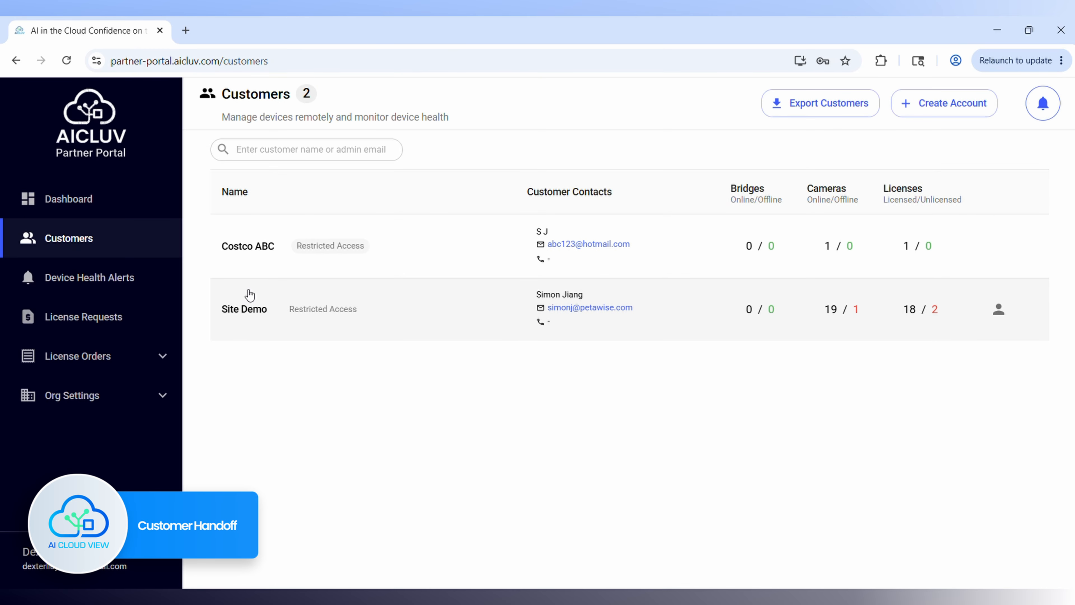
pyautogui.click(260, 247)
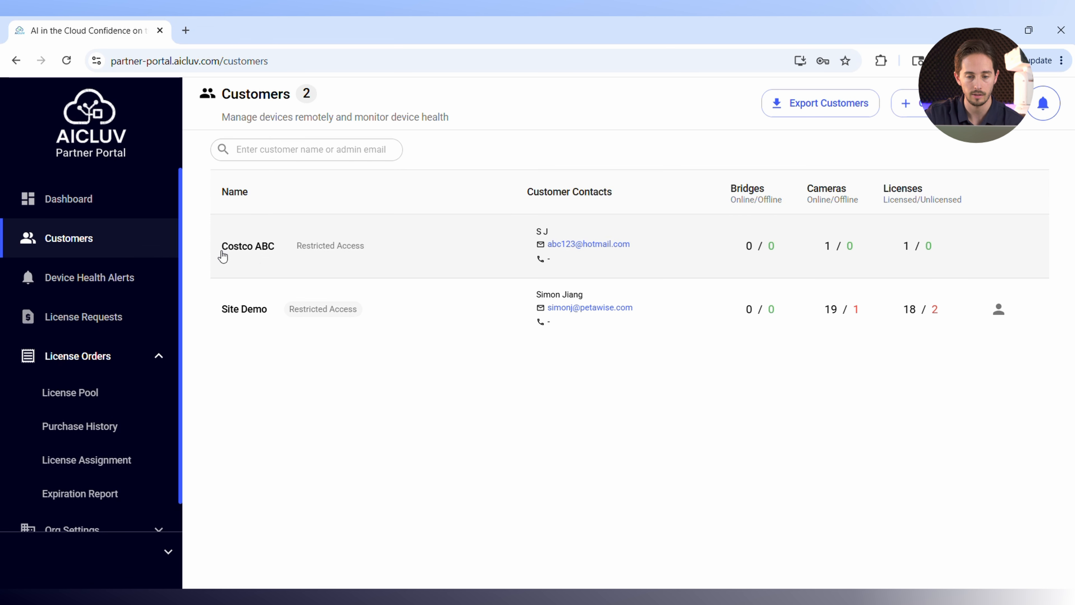
pyautogui.click(260, 250)
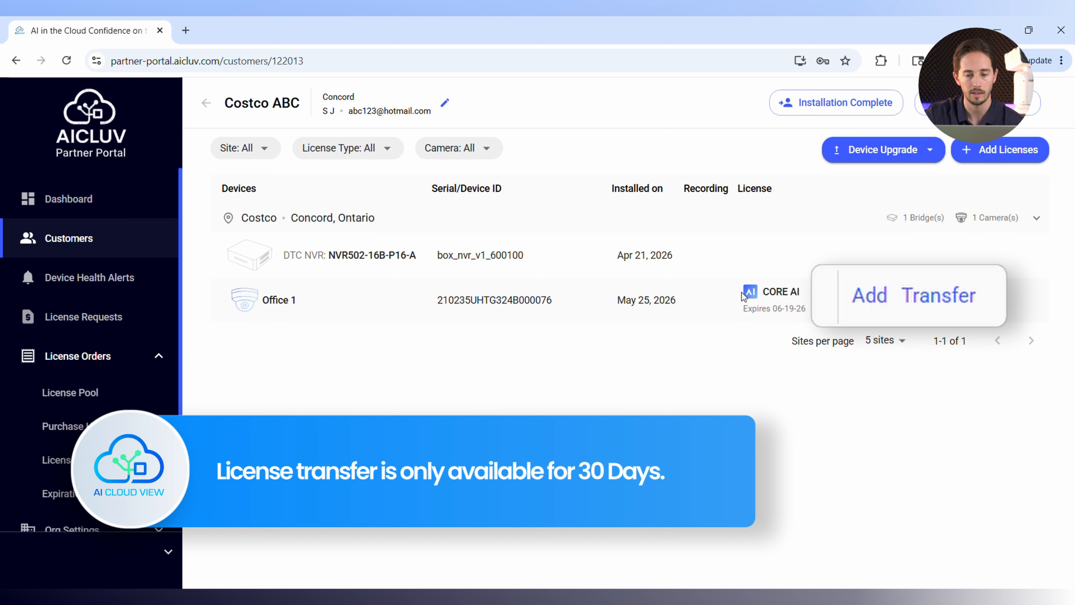
# Review the term license options for the Office 1 camera, including the 1-year and 3-year Core AI licenses, and leave without purchasing.
pyautogui.moveTo(742, 295); pyautogui.dragTo(797, 293)
pyautogui.click(798, 293)
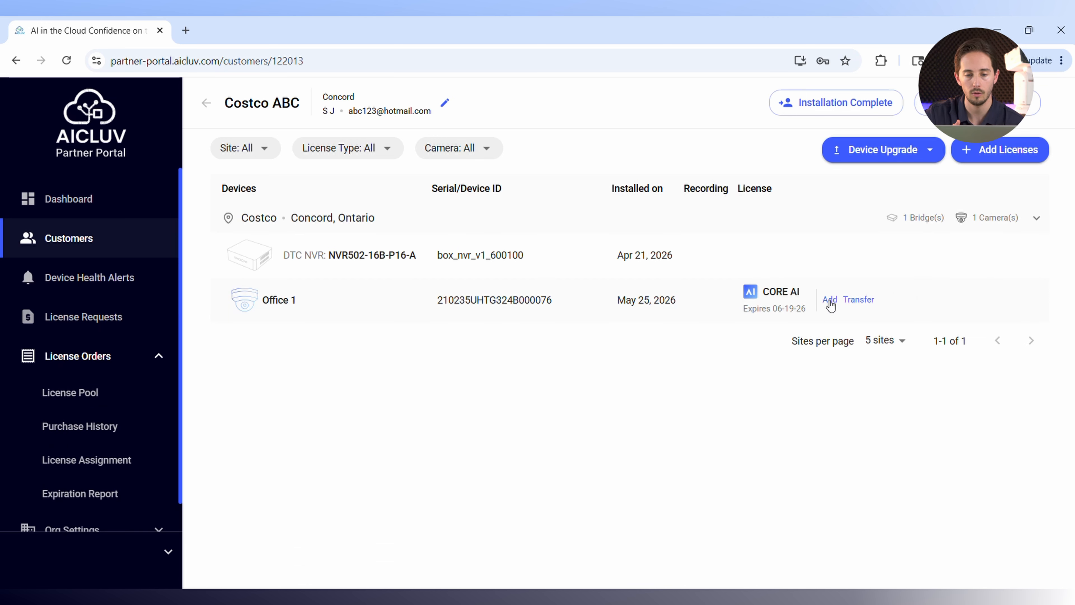
pyautogui.click(829, 299)
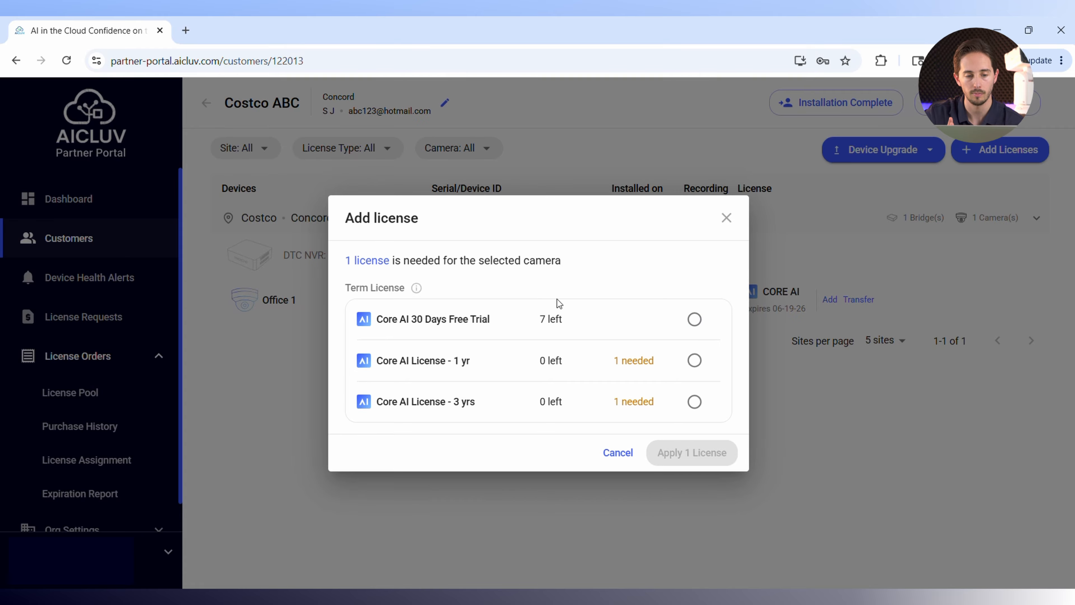
pyautogui.click(694, 360)
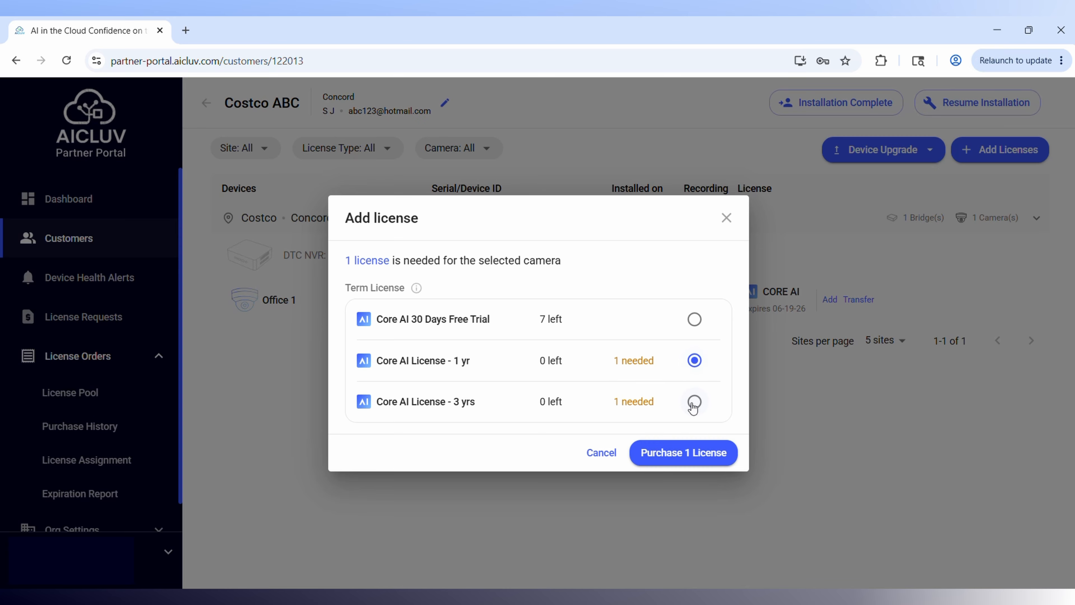
pyautogui.click(694, 401)
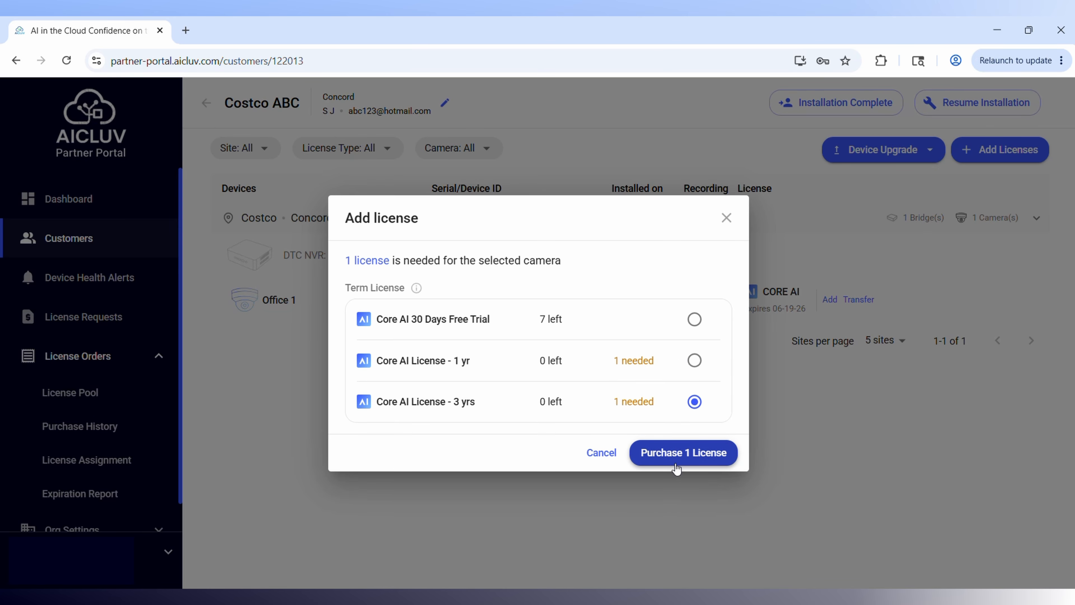
pyautogui.click(726, 218)
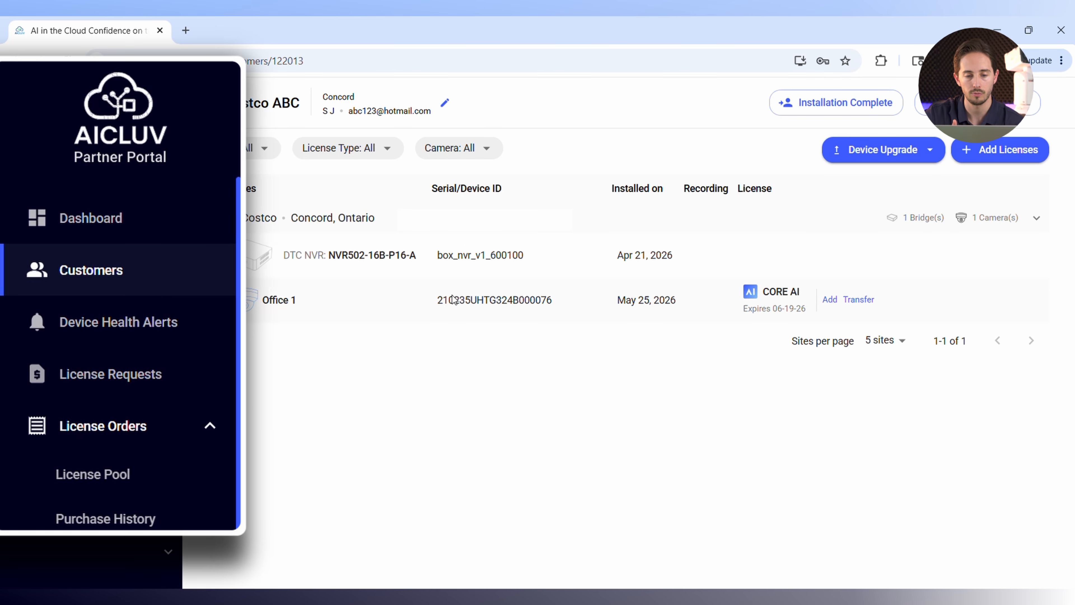
# Open the License Pool and check how many Core AI 30 Days Free Trial licenses are available.
pyautogui.click(126, 397)
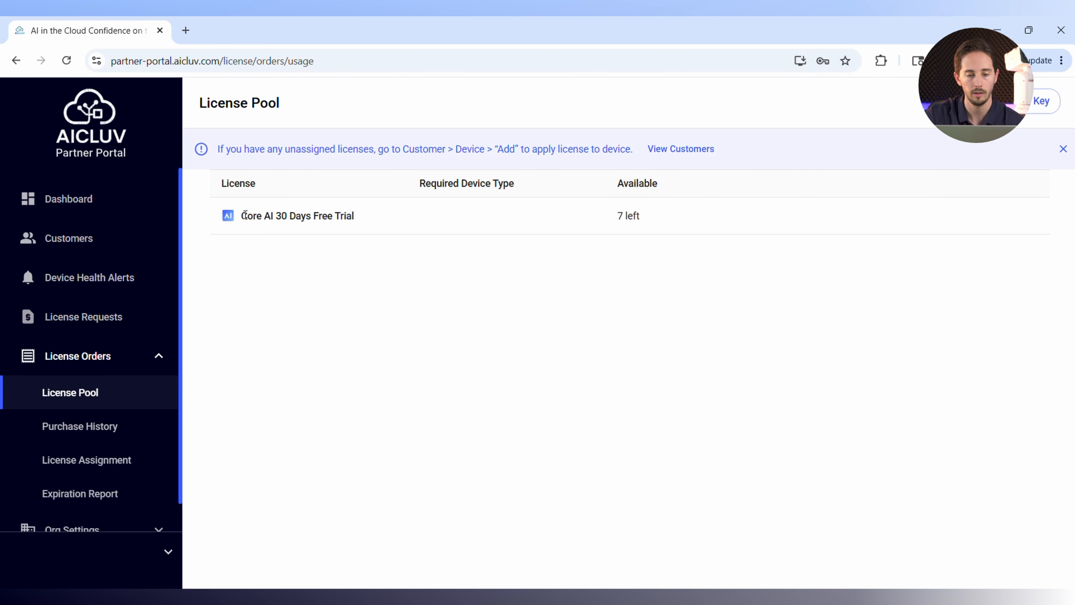
pyautogui.moveTo(617, 216); pyautogui.dragTo(705, 215)
pyautogui.click(621, 287)
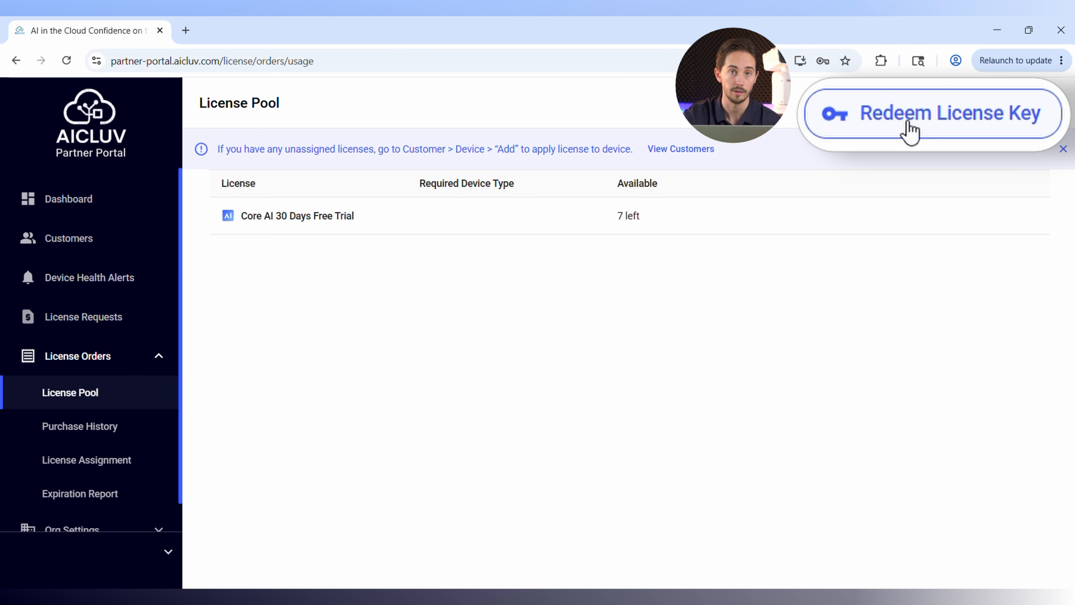
# View the license key redemption form and close it without entering a key.
pyautogui.click(931, 127)
pyautogui.click(448, 341)
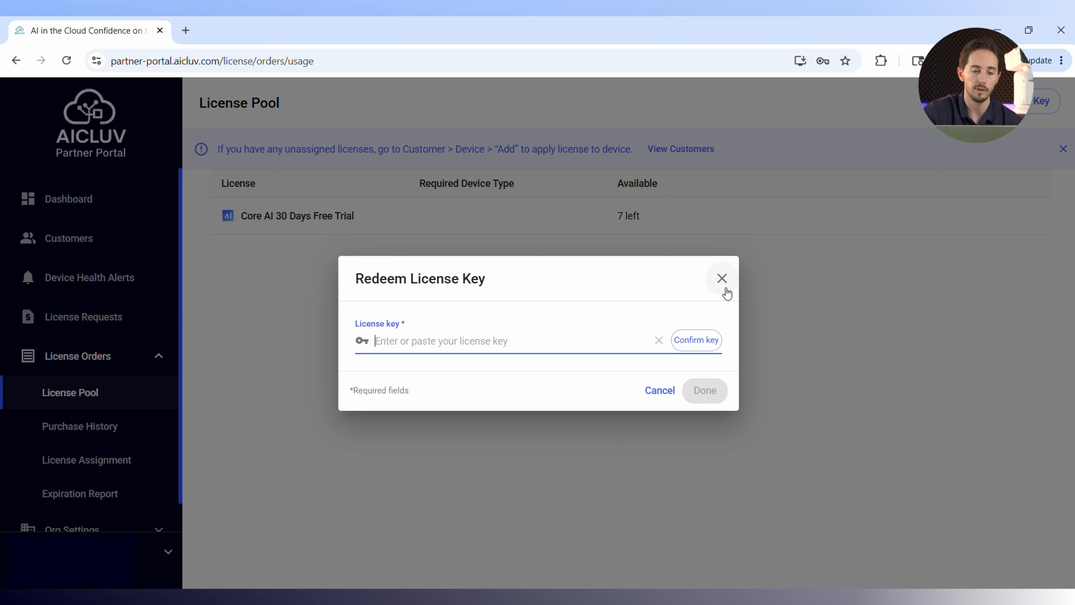
pyautogui.click(725, 289)
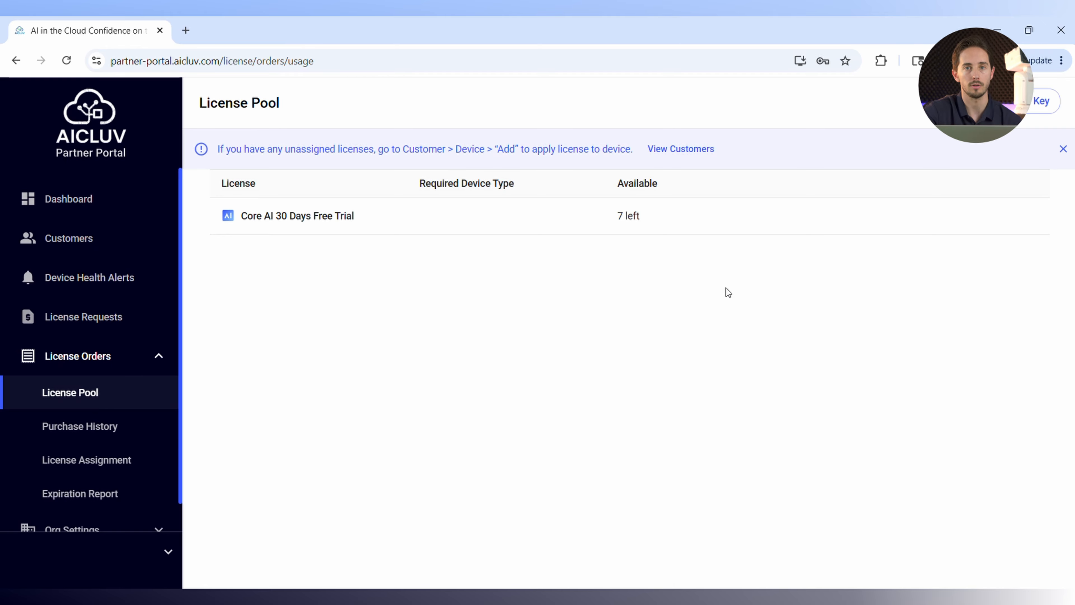